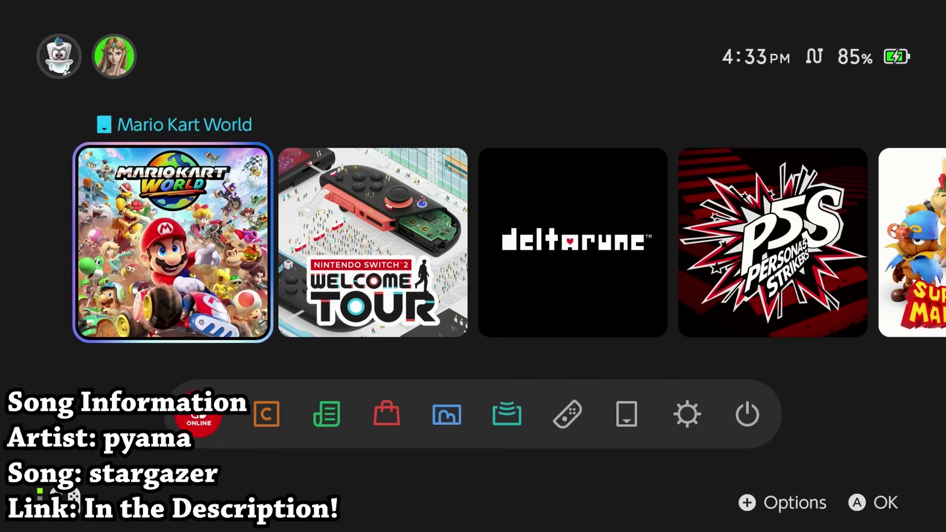
Move focus along the HOME menu game tiles and back to Mario Kart World.
key("Right")
key("Right")
key("Left")
key("Left")
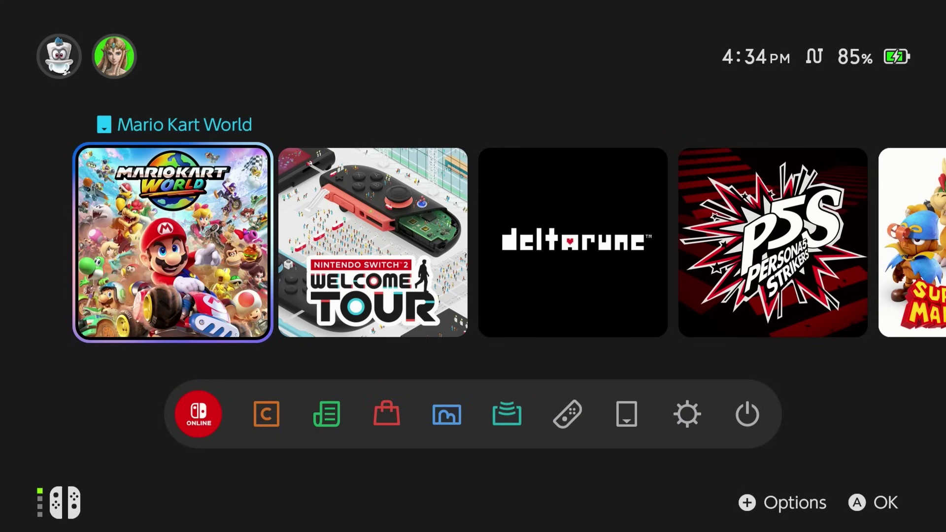
key("Right")
key("Right")
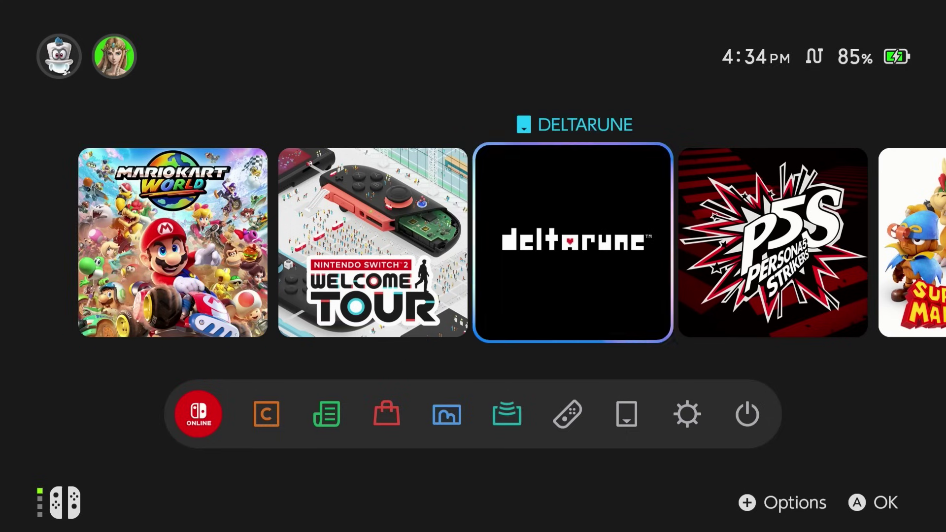
key("Left")
key("Left")
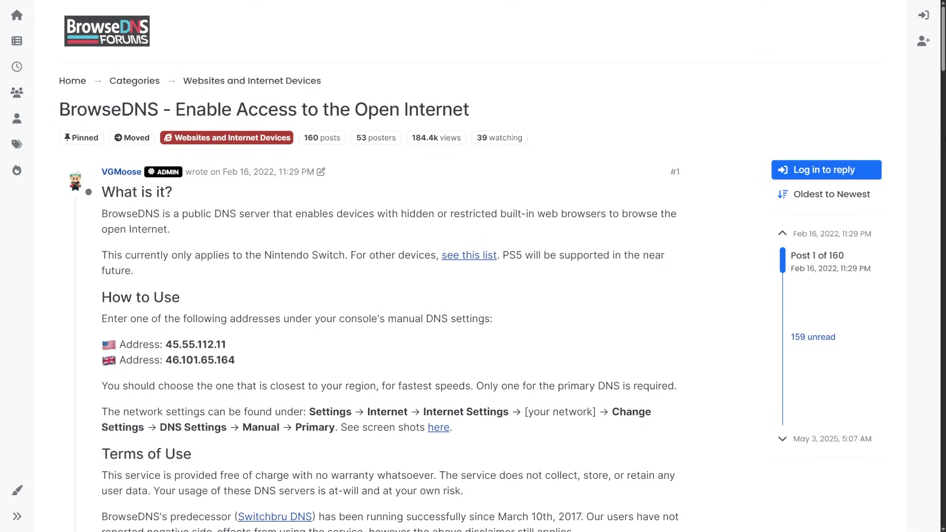
Highlight the BrowseDNS description and the DNS addresses 45.55.112.11 and 46.101.65.164.
left_click_drag(101, 214, 328, 232)
left_click(168, 229)
left_click_drag(227, 347, 120, 345)
left_click(185, 348)
left_click_drag(249, 364, 120, 361)
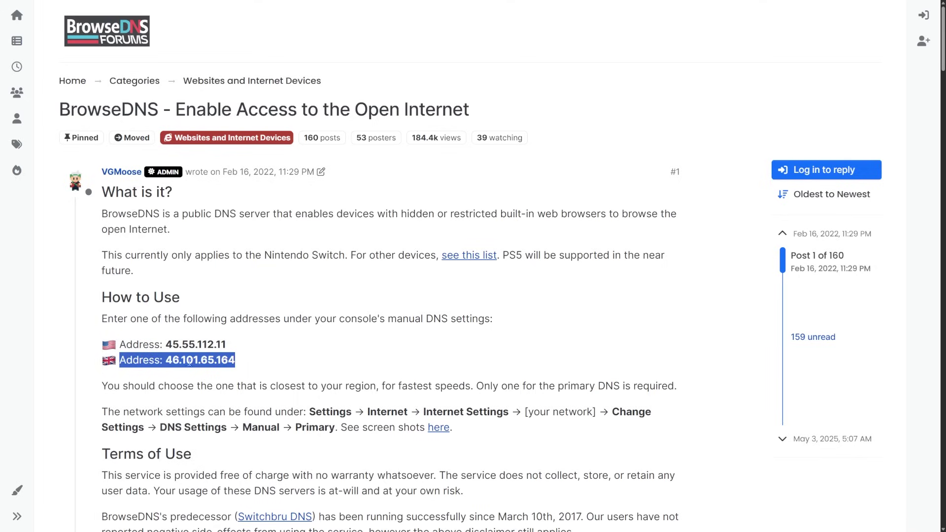
left_click(248, 365)
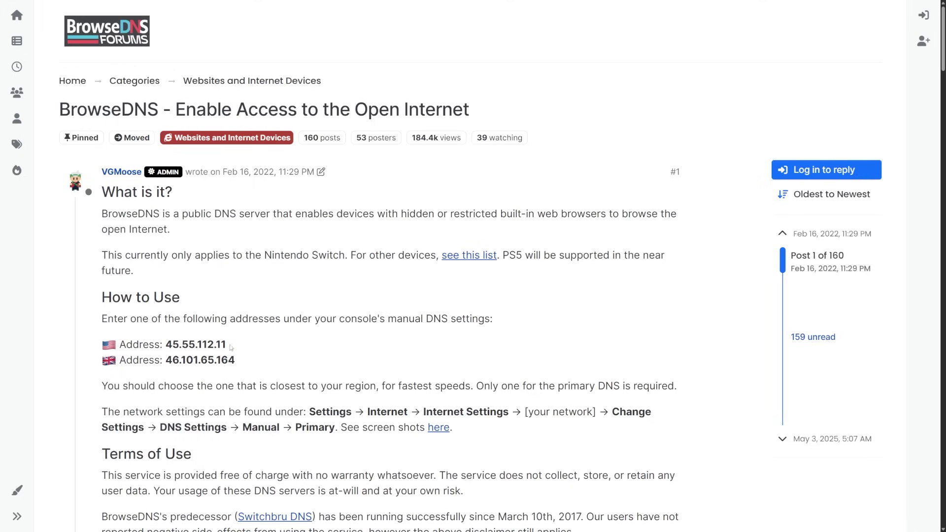
left_click_drag(231, 348, 124, 346)
left_click(125, 346)
left_click_drag(241, 365, 139, 363)
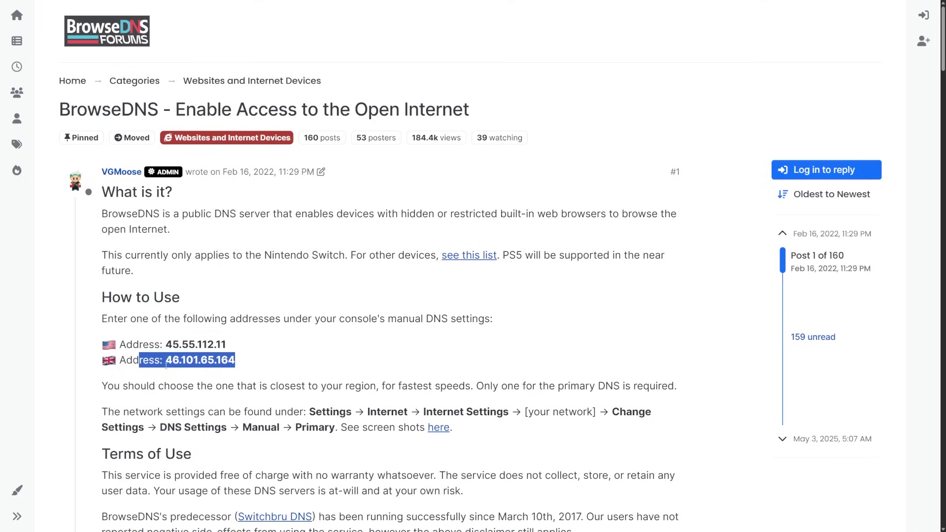
left_click(181, 374)
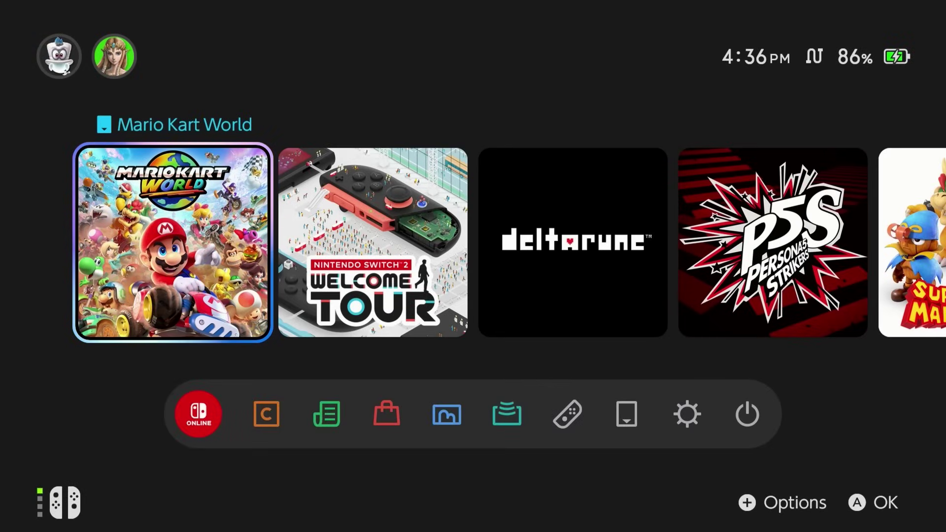
Go to System Settings and open Internet Settings to list saved networks.
key("Down")
key("Right")
key("Right")
key("Right")
key("Right")
key("Right")
key("Right")
key("Right")
key("Right")
key("Right")
key("Left")
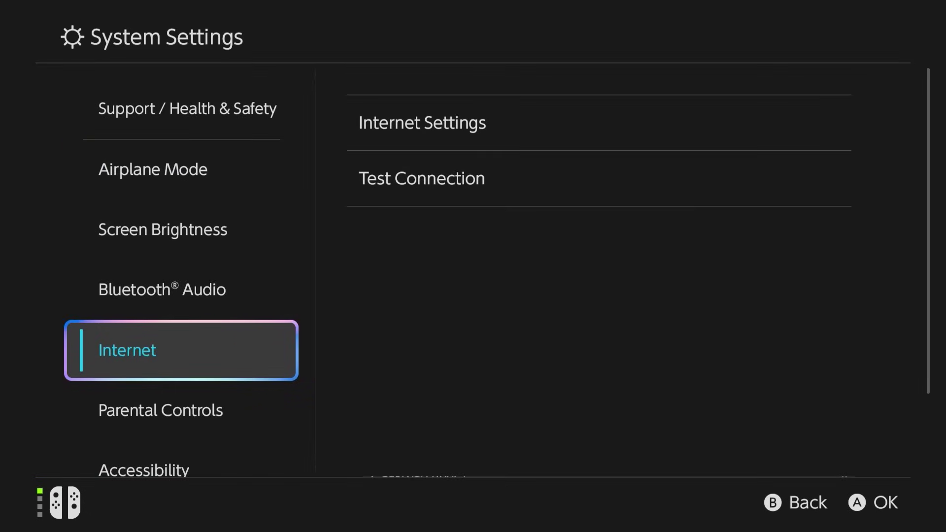
key("Right")
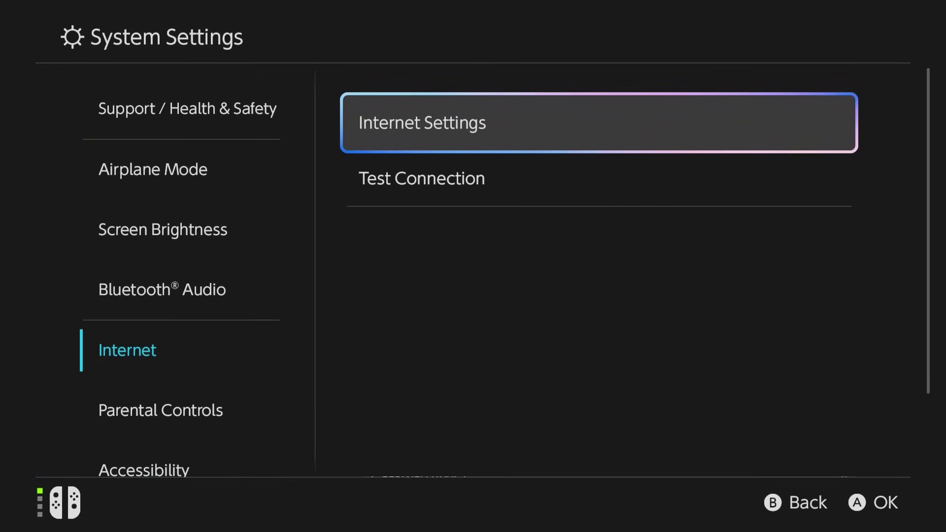
key("Return")
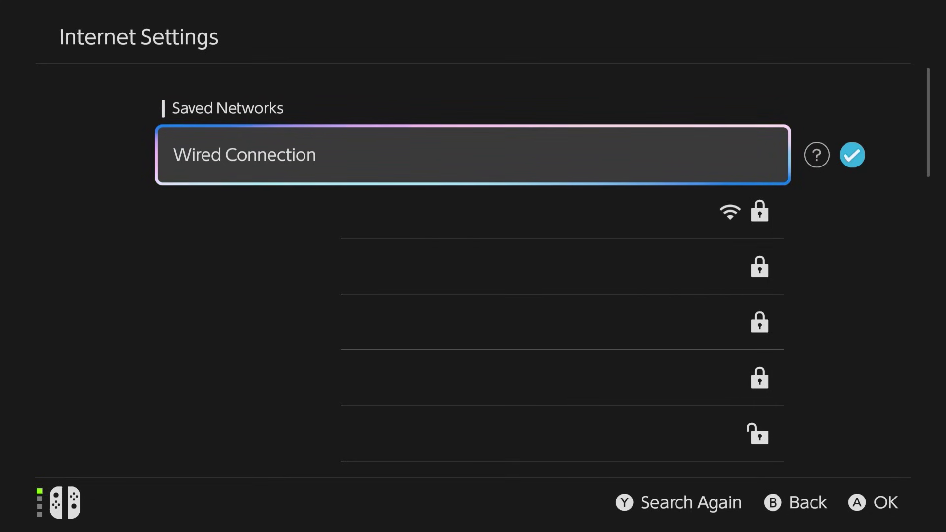
Choose Change Settings for the Wired Connection.
key("Return")
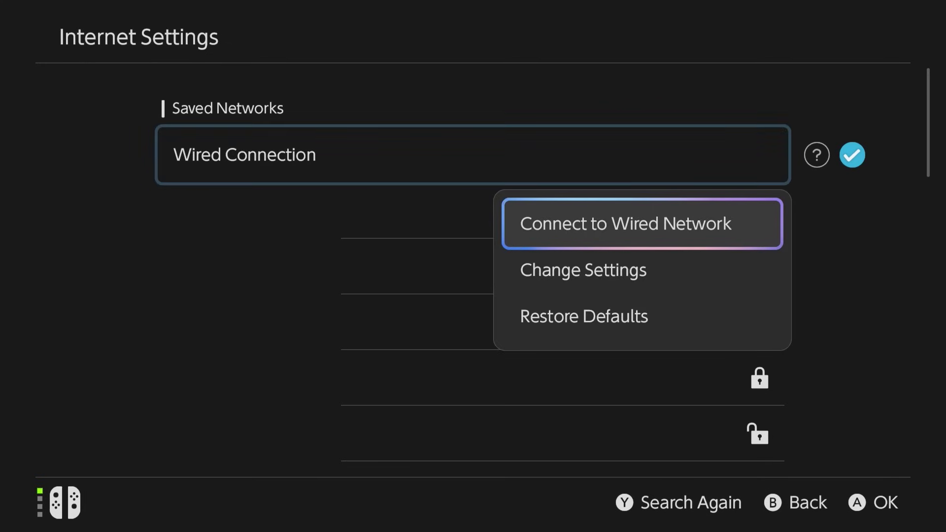
key("Down")
key("Down")
key("Up")
key("Up")
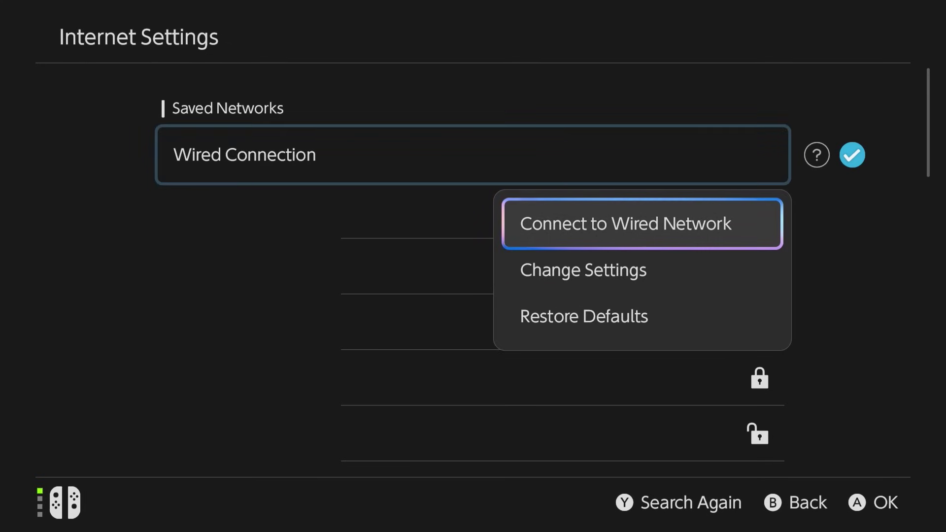
key("Down")
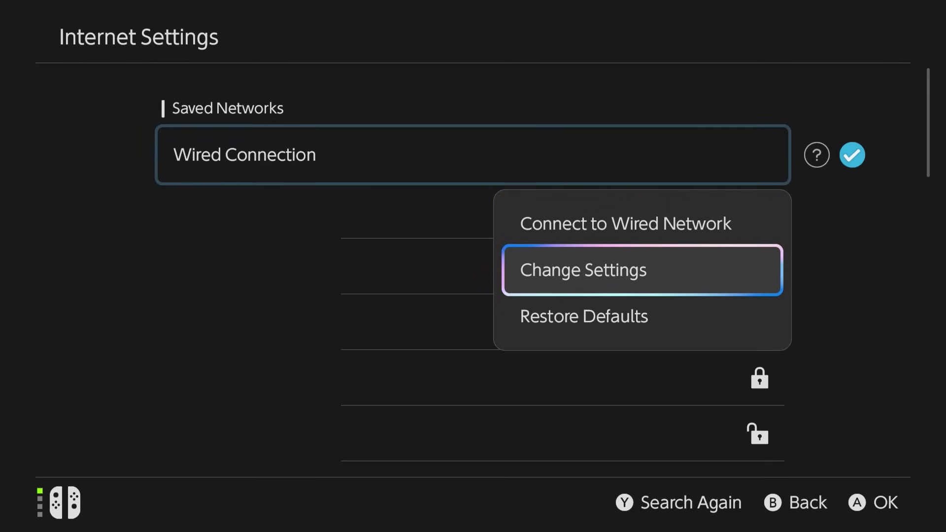
key("Return")
Set the wired connection's DNS Settings to Manual.
key("Down")
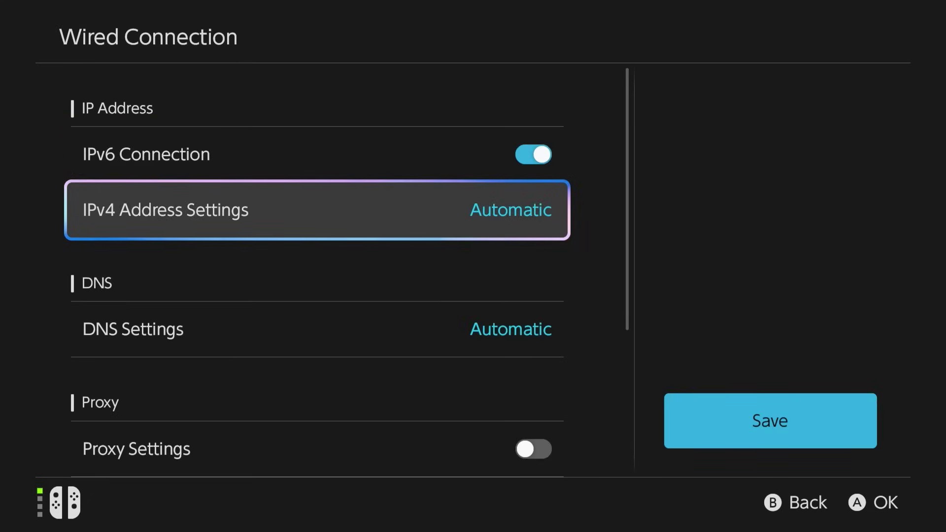
key("Down")
key("Return")
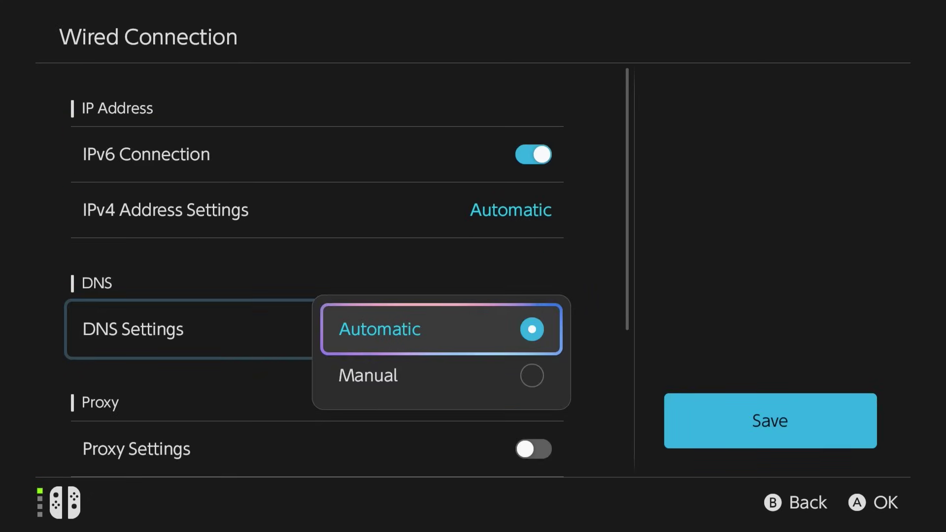
key("Down")
key("Return")
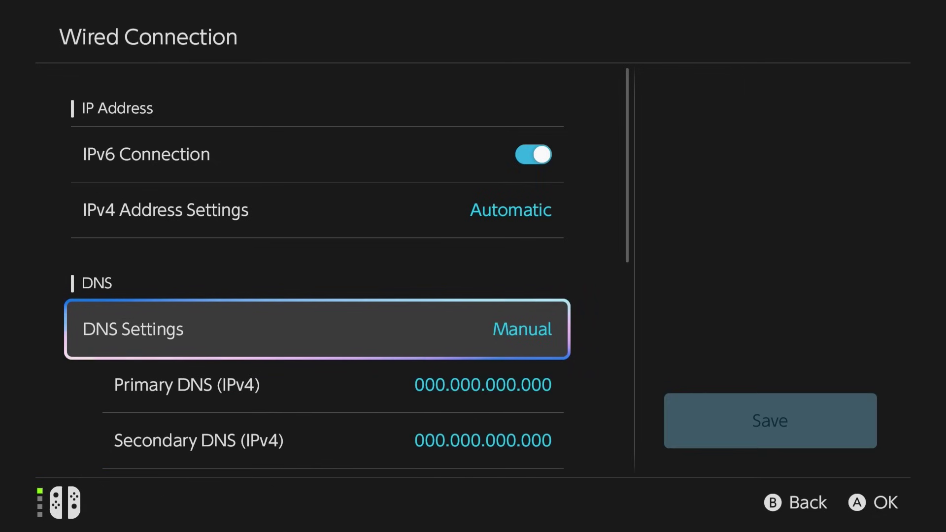
Edit Primary DNS (IPv4) and delete its existing digits.
key("Down")
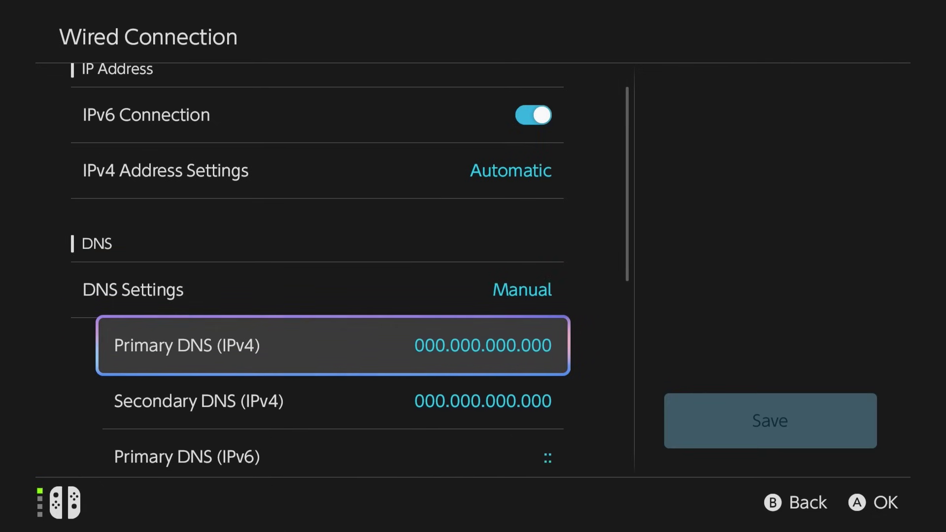
key("Return")
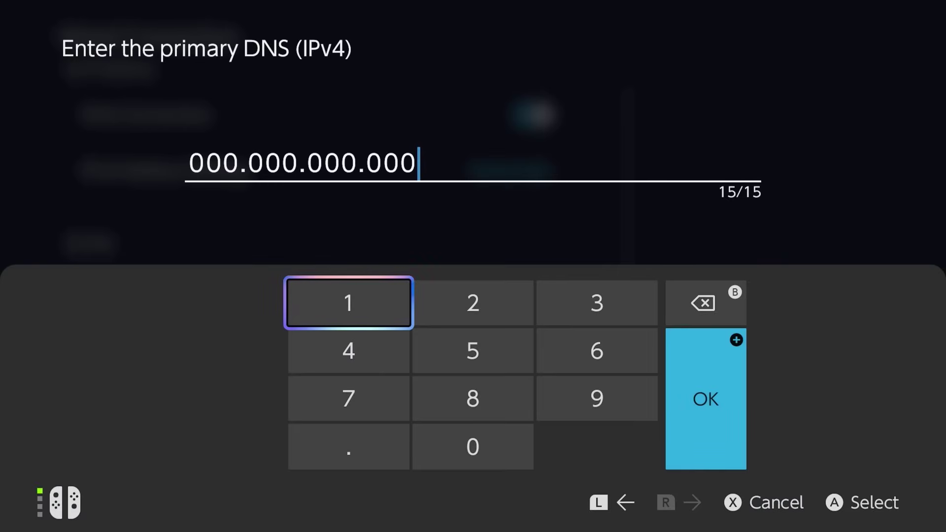
key("BackSpace")
key("BackSpace")
key("BackSpace")
key("Left")
key("BackSpace")
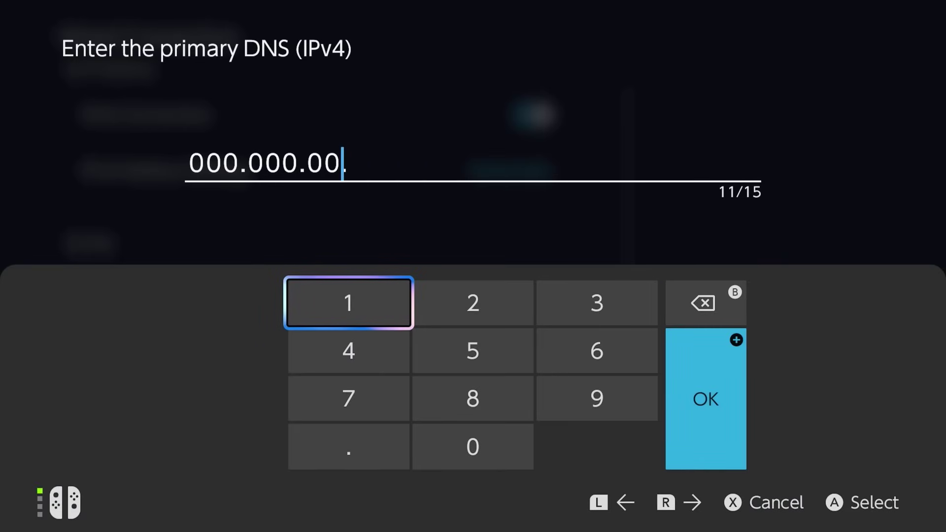
key("BackSpace")
key("BackSpace")
key("BackSpace")
key("BackSpace")
key("BackSpace")
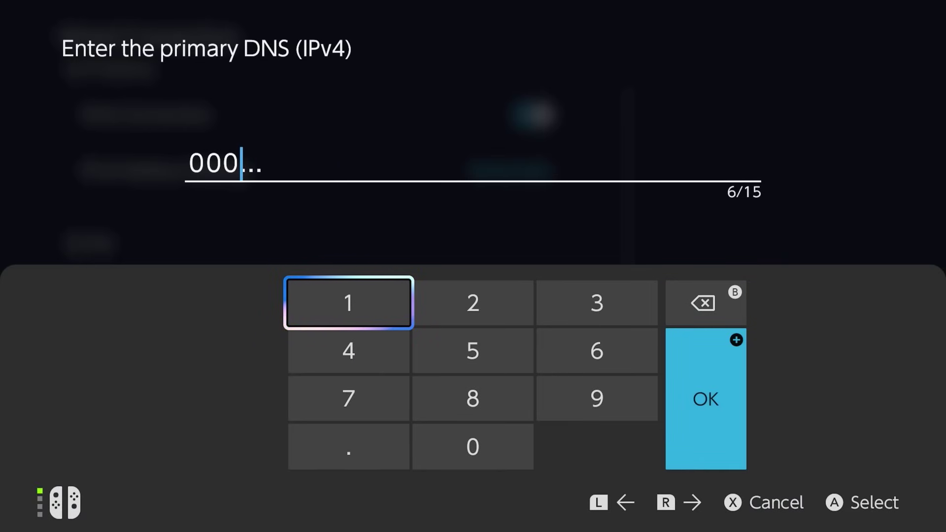
key("BackSpace")
key("BackSpace")
key("BackSpace")
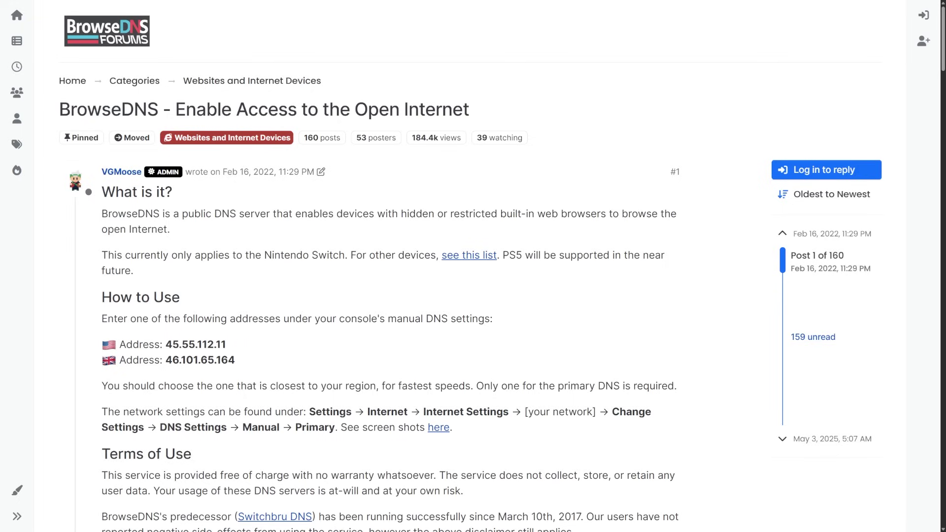
left_click_drag(226, 344, 166, 345)
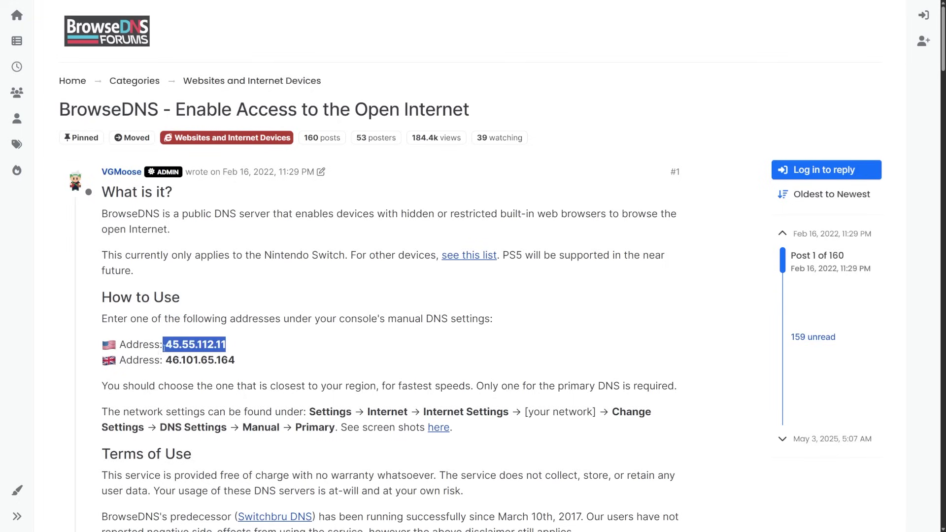
left_click(199, 370)
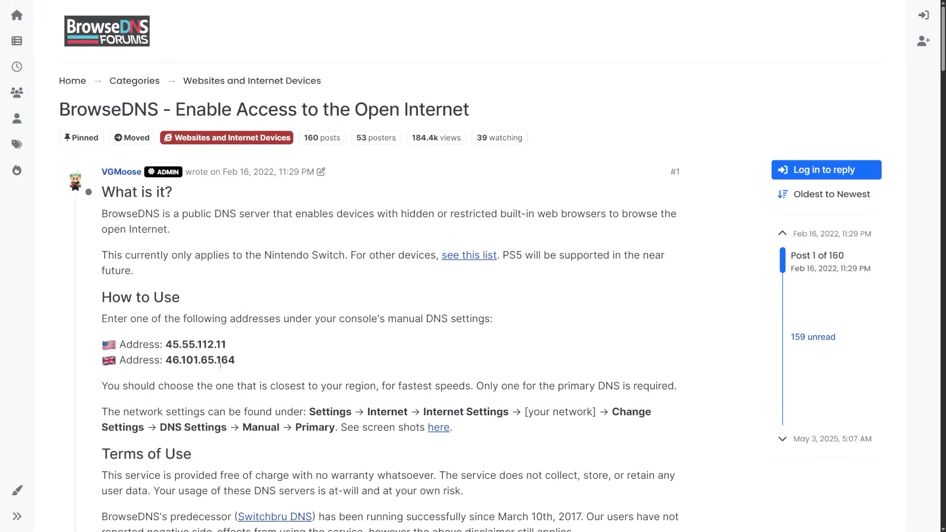
left_click_drag(236, 360, 165, 360)
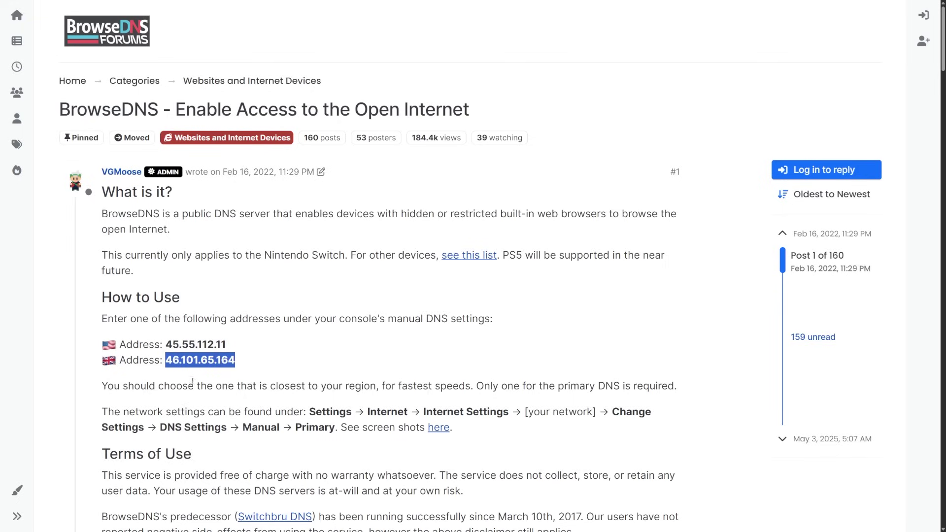
left_click(192, 381)
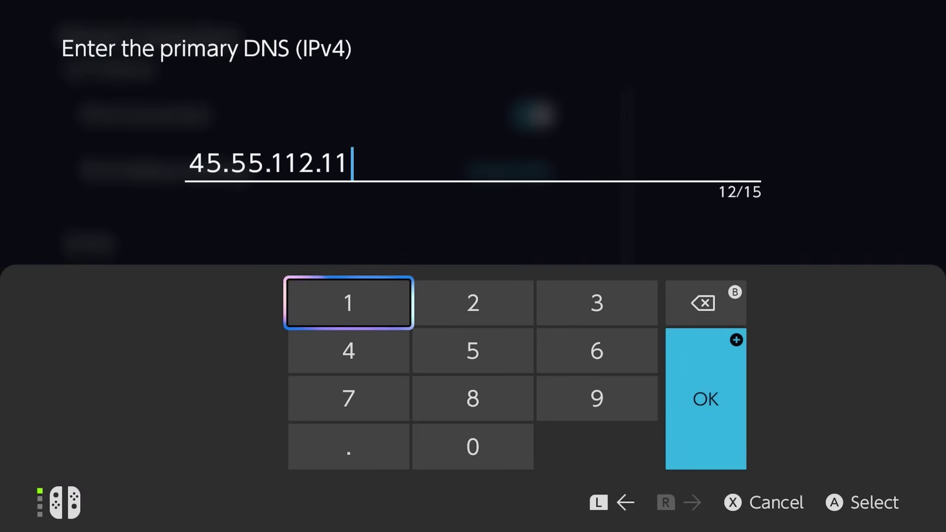
Save primary DNS 45.55.112.11, then choose Connect to Wired Network for Wired Connection.
key("Right")
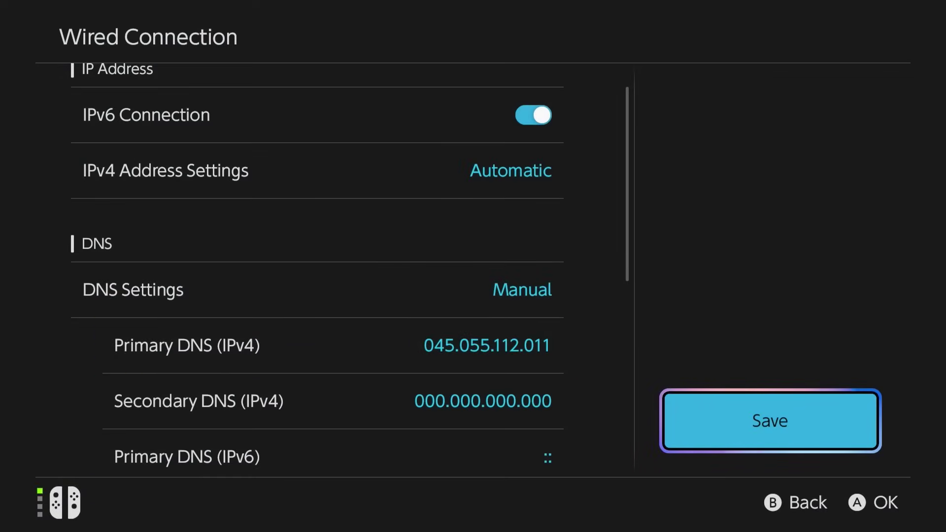
key("Return")
key("Return")
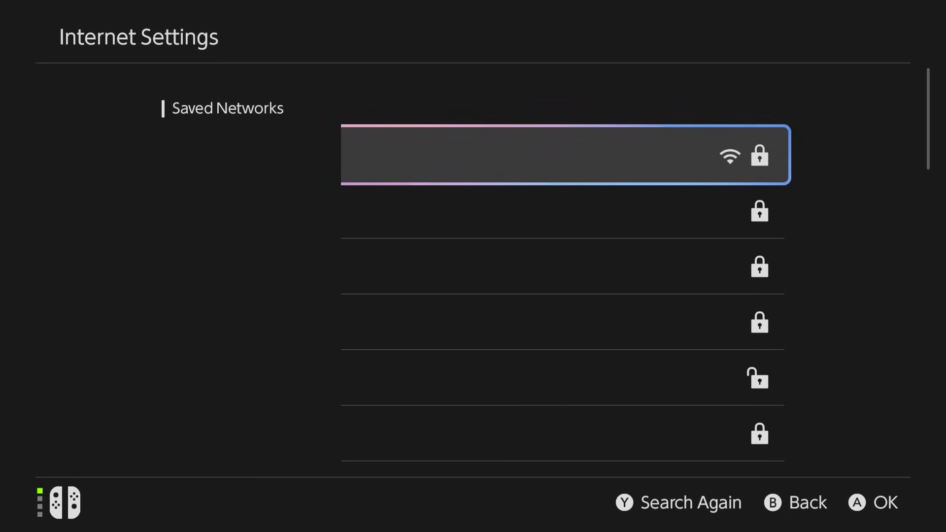
key("Down")
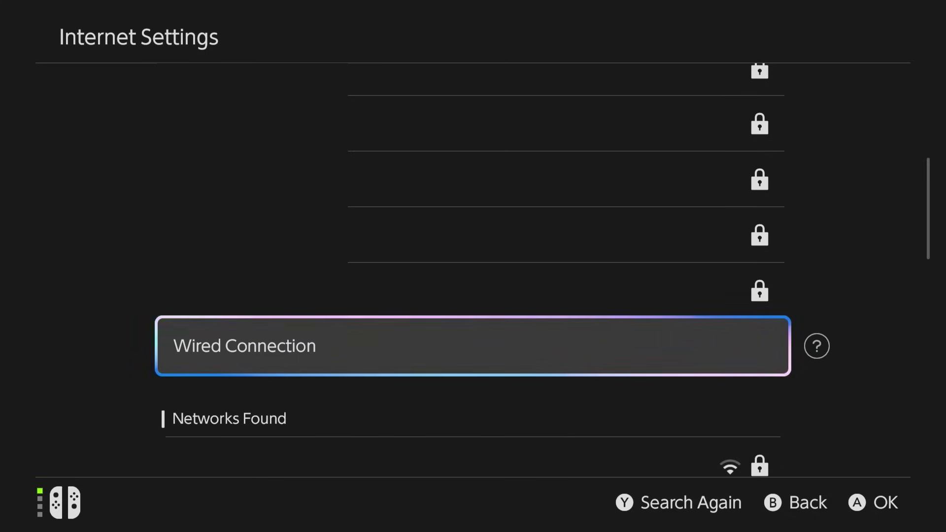
key("Return")
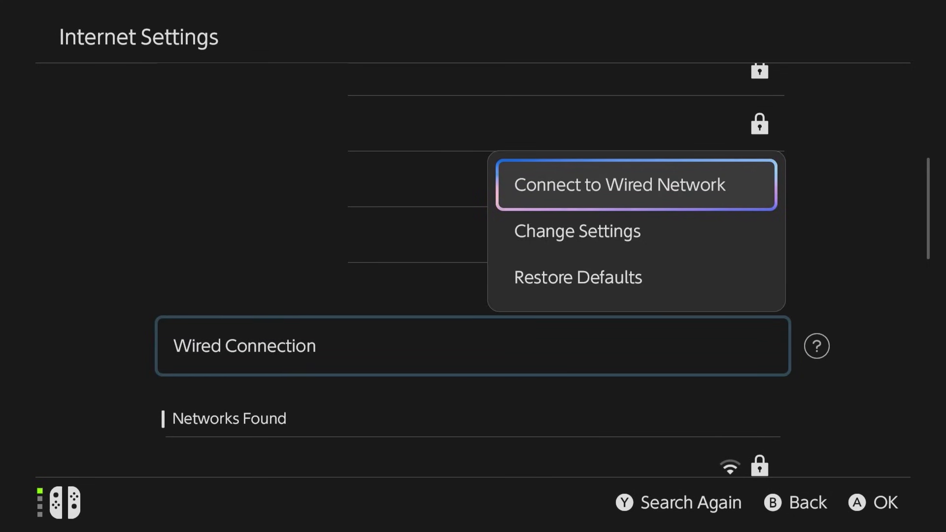
key("Return")
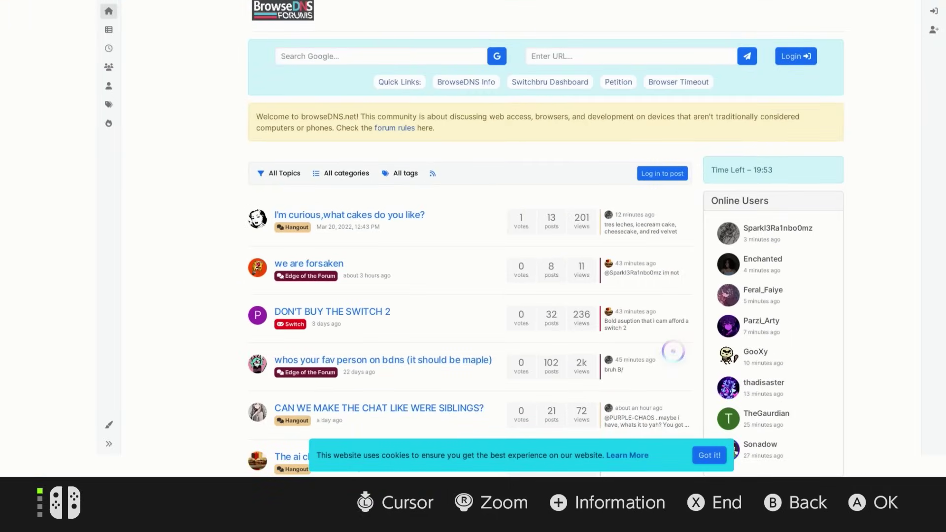
Scroll the forum front page and open the BrowseDNS Info quick link.
scroll(673, 351, "down", 15)
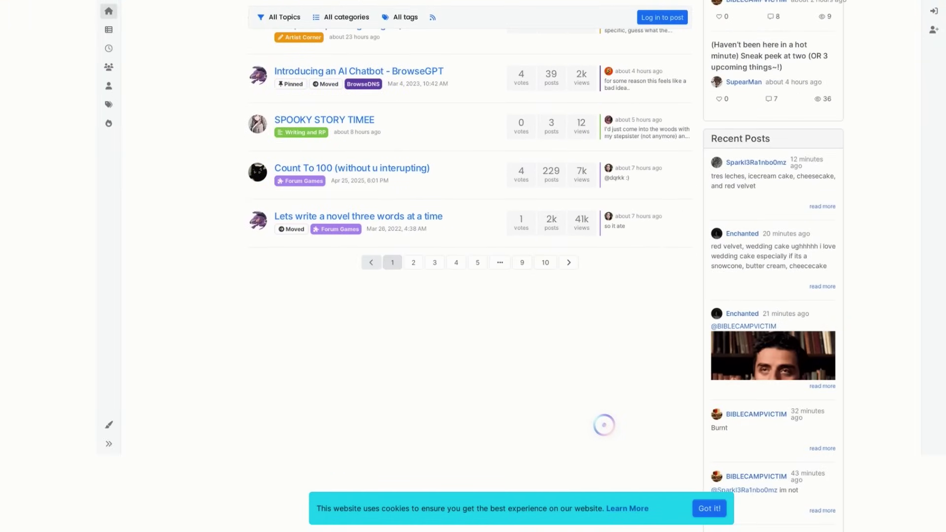
scroll(616, 95, "up", 15)
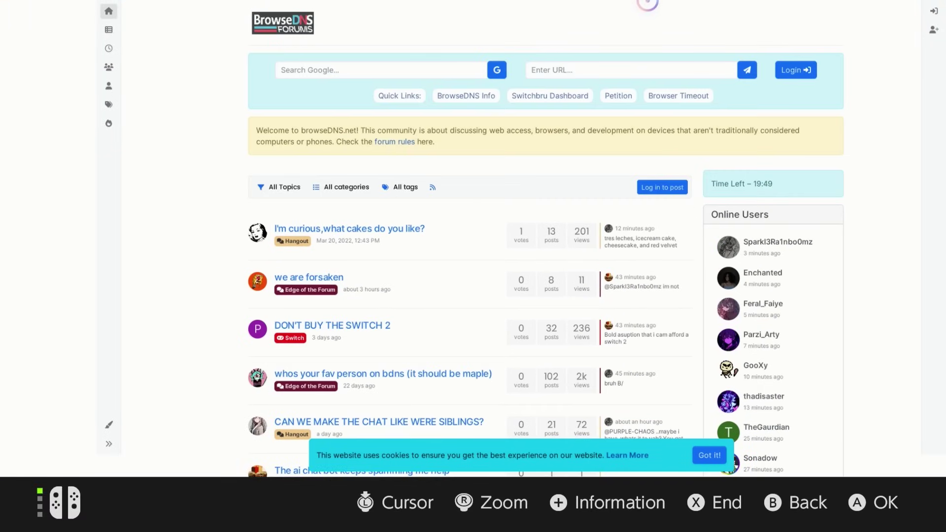
scroll(311, 189, "down", 5)
scroll(507, 349, "up", 10)
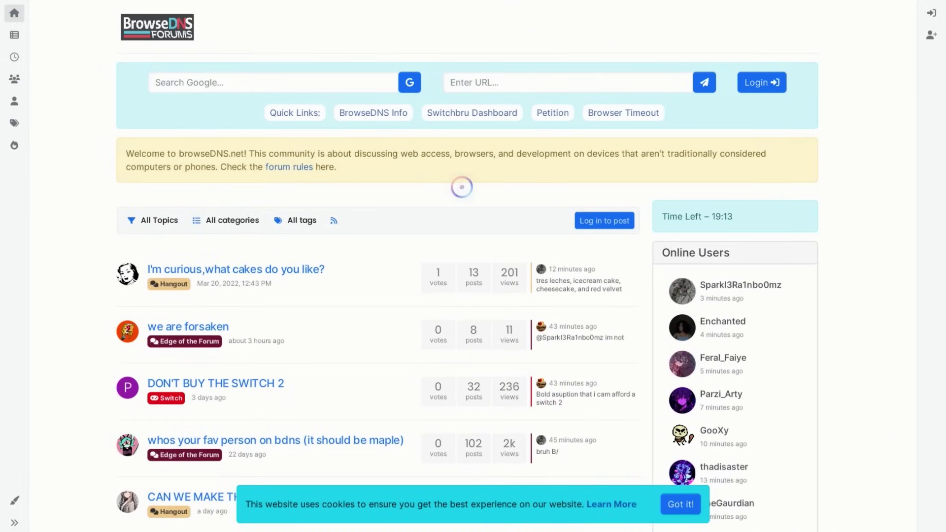
left_click(430, 115)
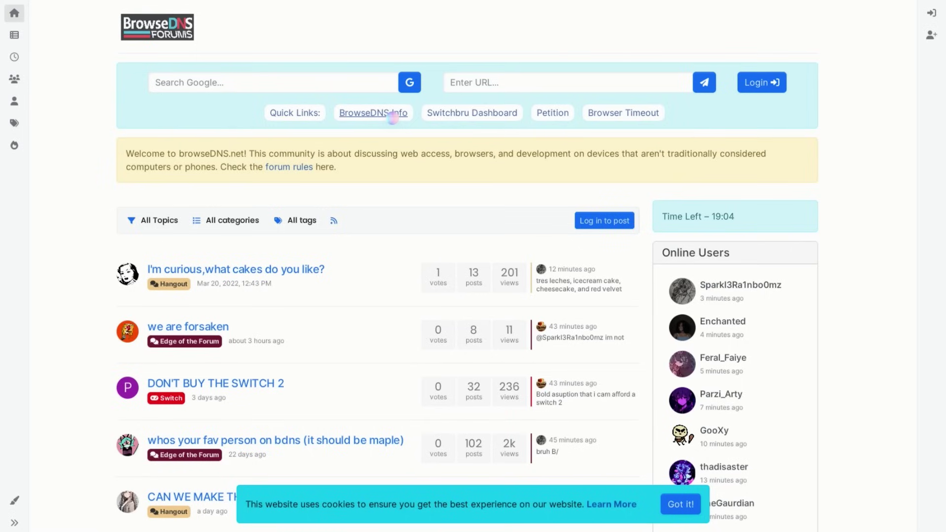
left_click(392, 115)
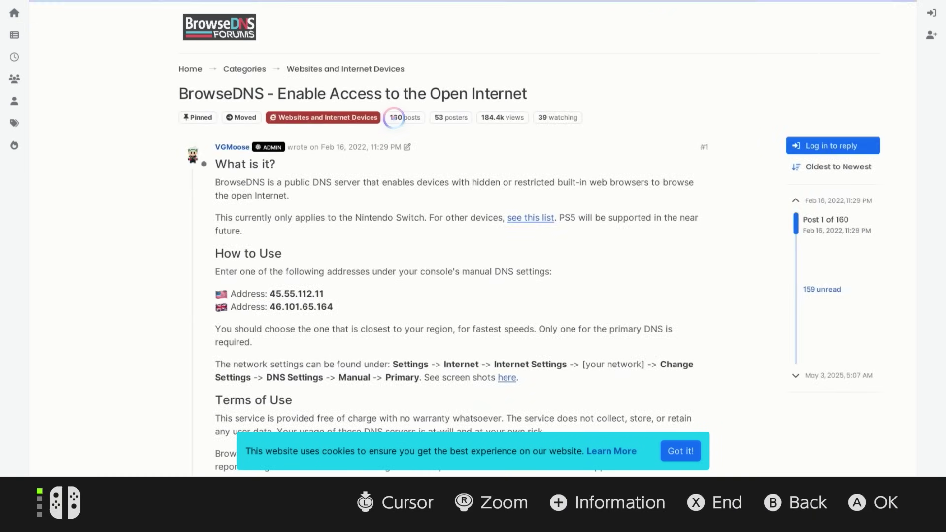
Scroll through the BrowseDNS Info post, then go to the Categories breadcrumb.
scroll(358, 453, "down", 4)
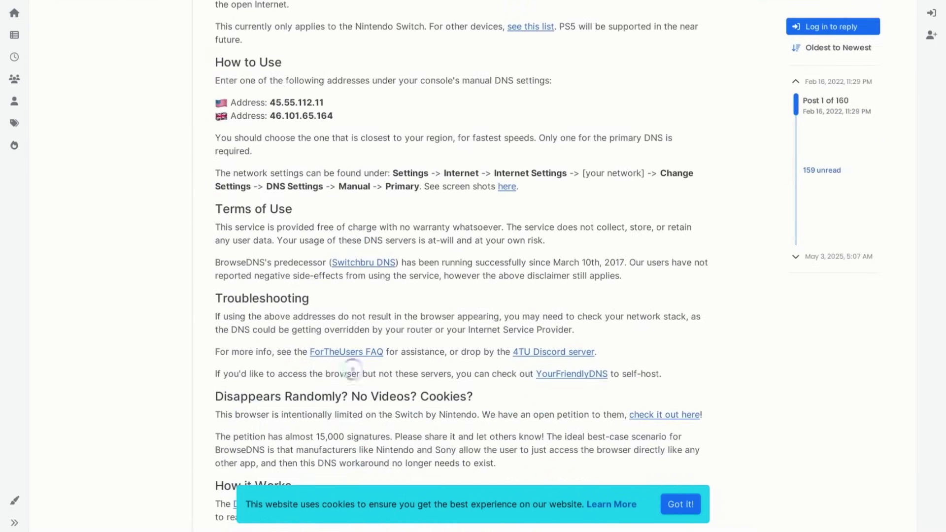
scroll(353, 369, "up", 4)
left_click(253, 69)
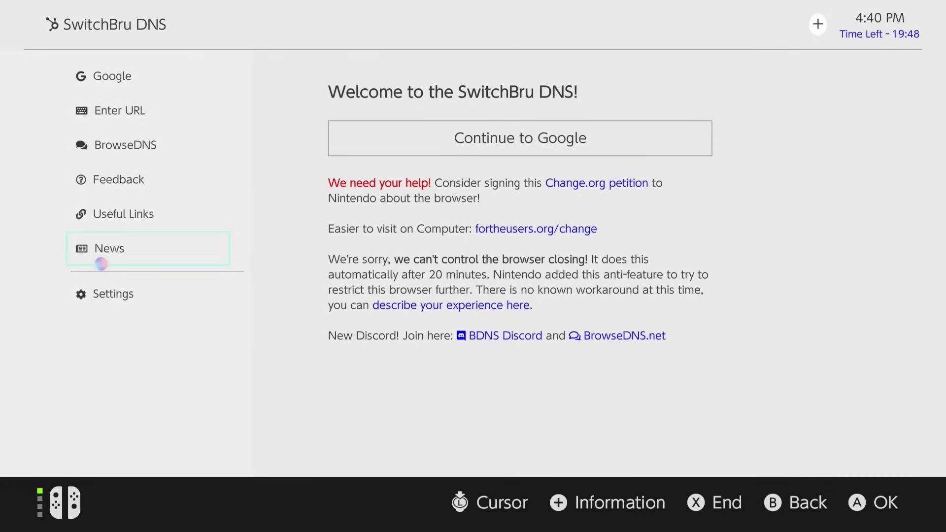
Pick Basic Black under Settings > System > Themes, then back out of the New User prompt.
left_click(100, 307)
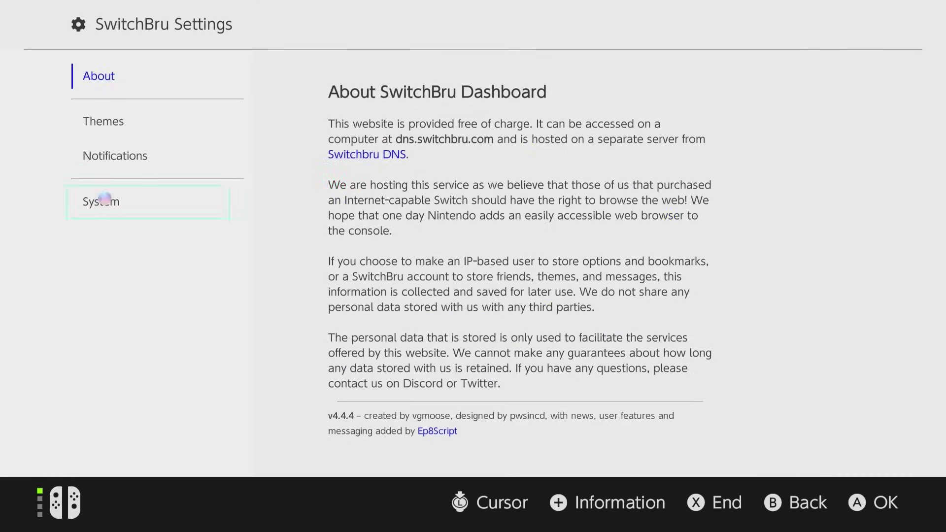
left_click(114, 217)
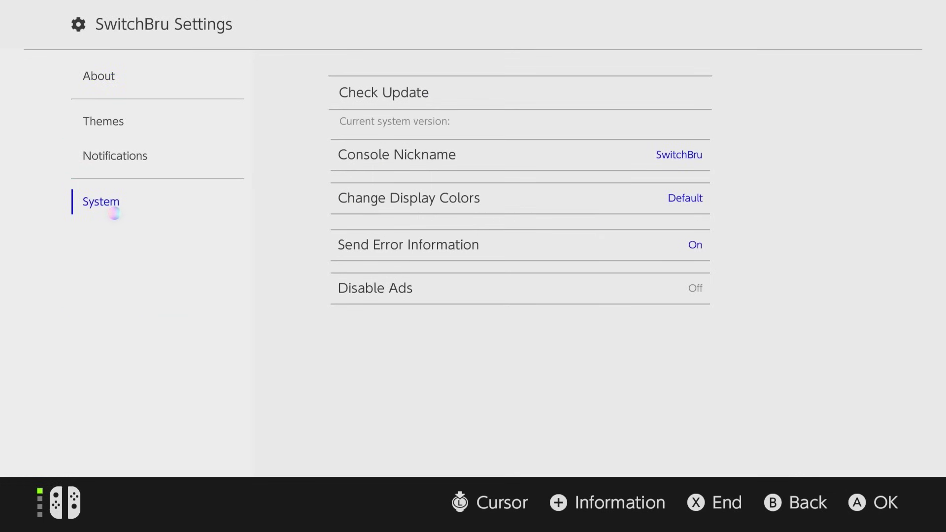
left_click(126, 148)
left_click(123, 121)
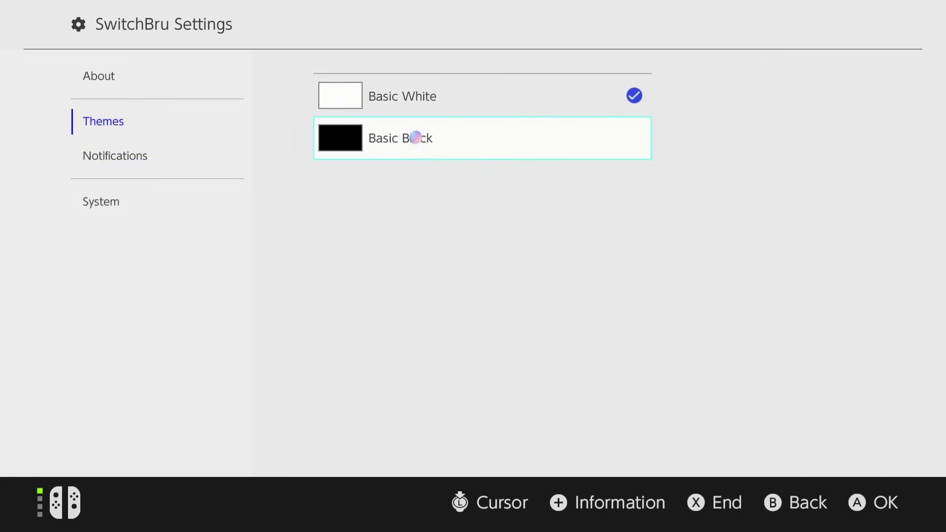
left_click(415, 137)
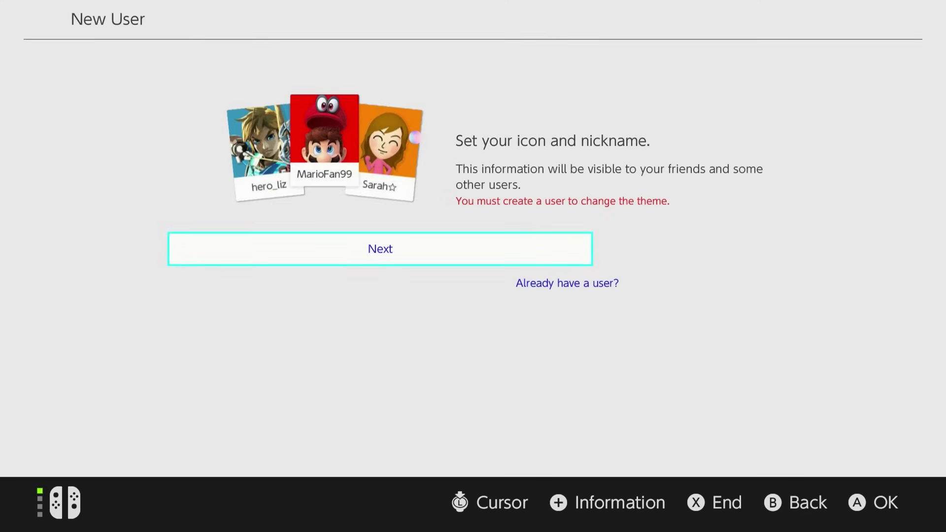
key("Escape")
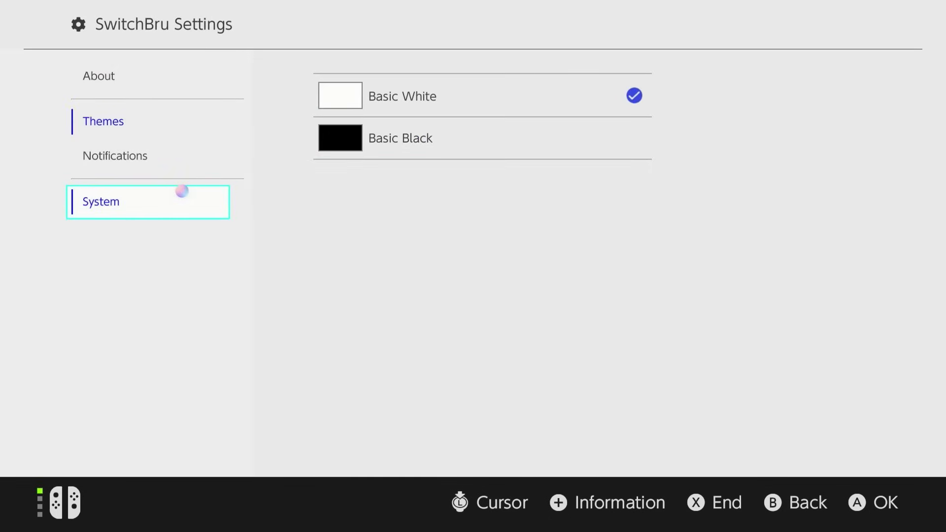
key("Escape")
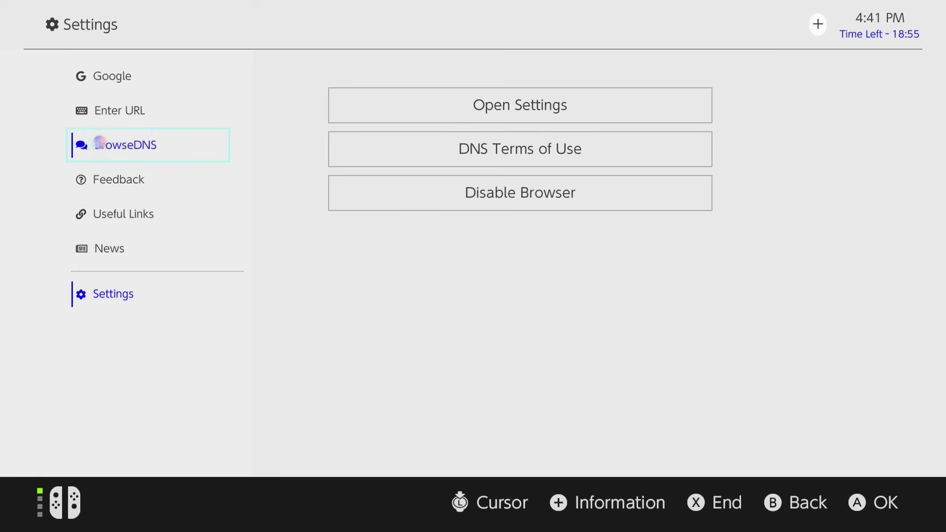
Enter YouTube.com on the dashboard's Enter URL page and load it.
left_click(149, 108)
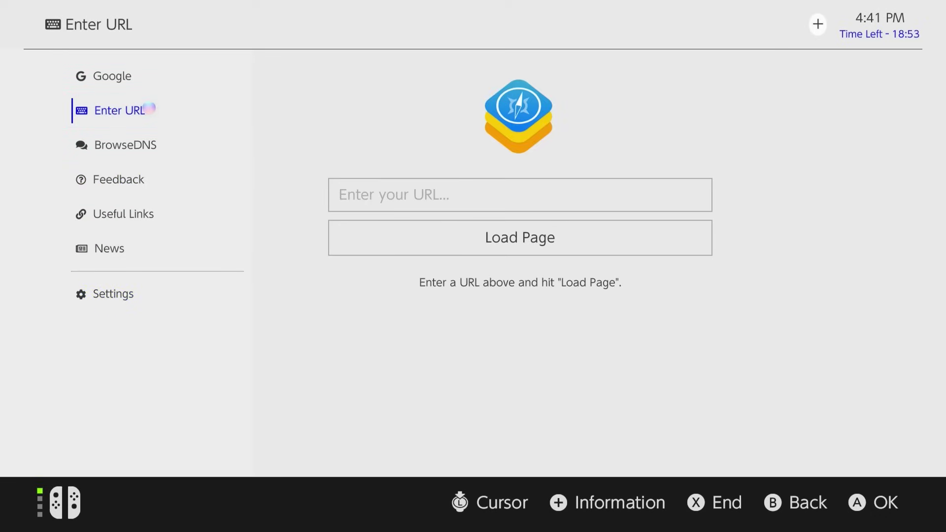
left_click(498, 203)
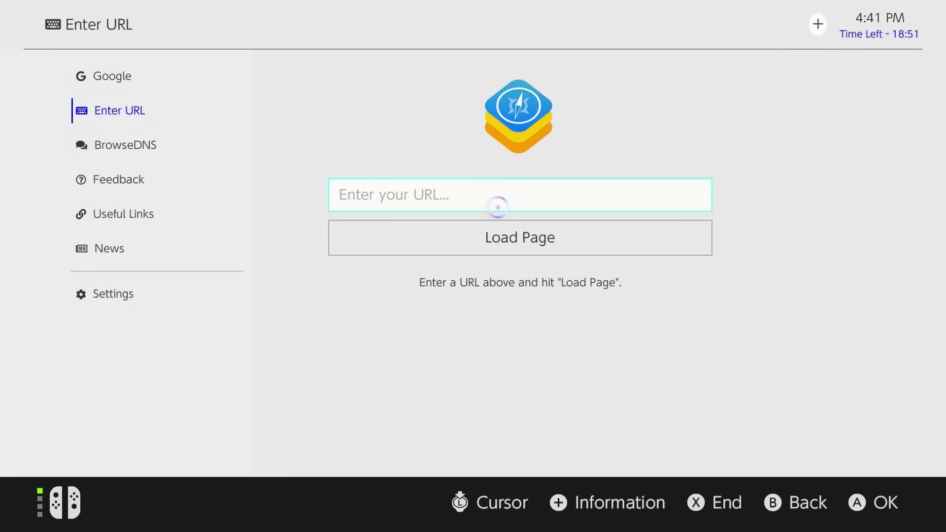
key("Right")
key("Right")
key("Right")
key("Right")
key("Right")
key("Right")
key("Right")
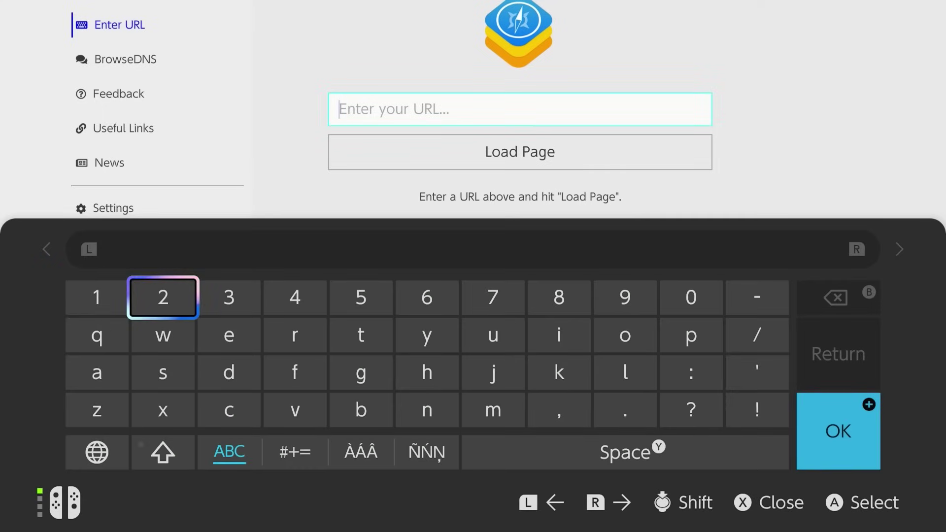
key("Left")
key("Left")
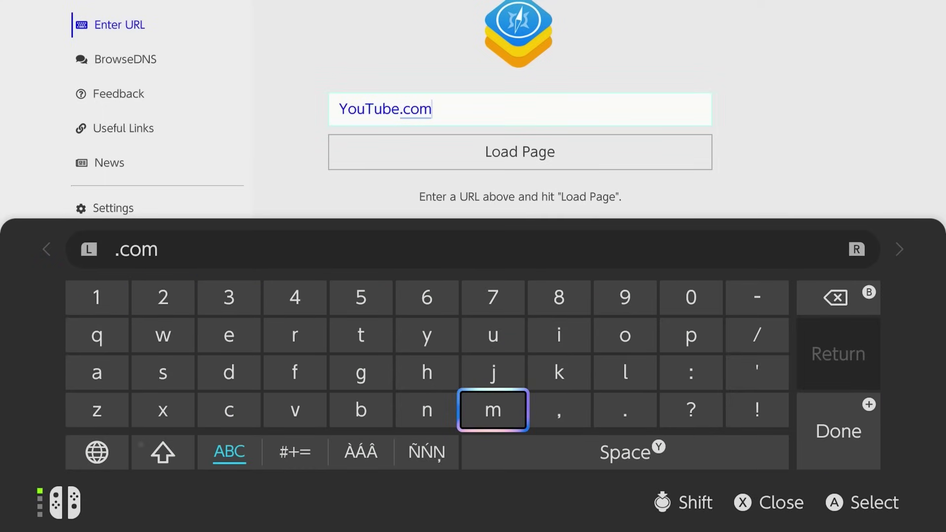
key("Return")
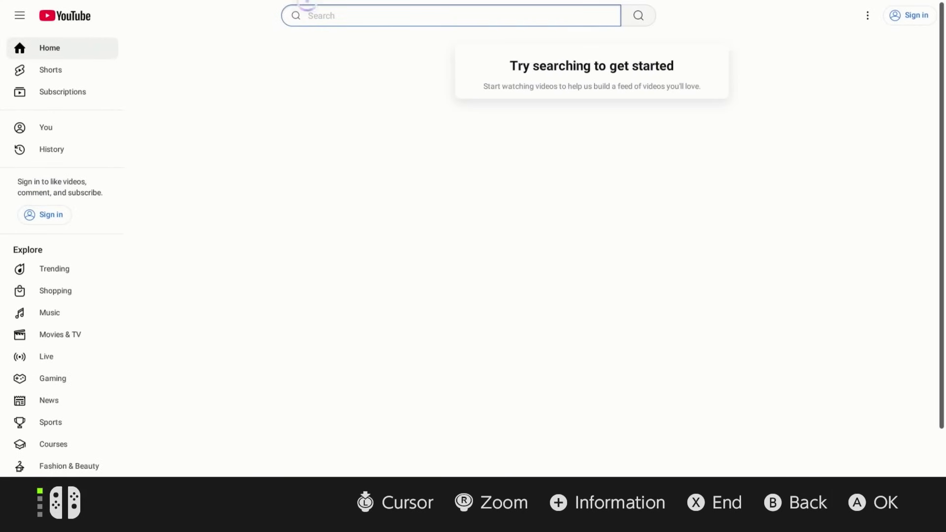
Search YouTube for the channel, try playing a video, and dismiss Error 2809-1212.
left_click(431, 18)
key("Down")
key("Down")
key("Right")
key("Right")
key("Right")
key("Right")
key("Right")
key("Right")
key("Right")
key("Right")
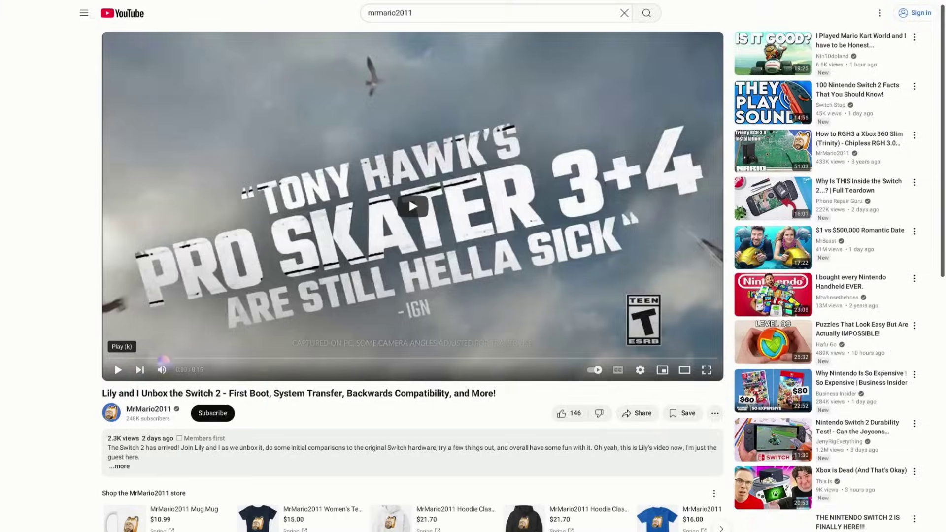
left_click(409, 197)
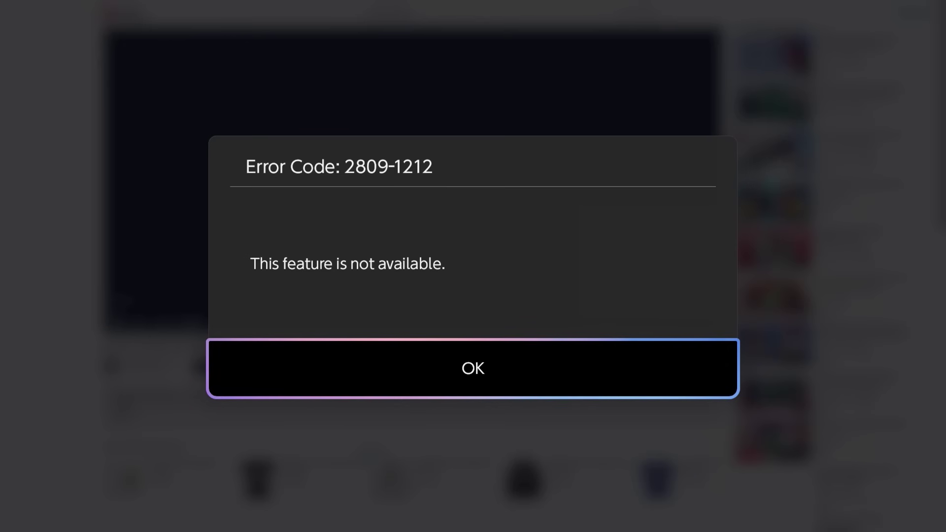
key("Return")
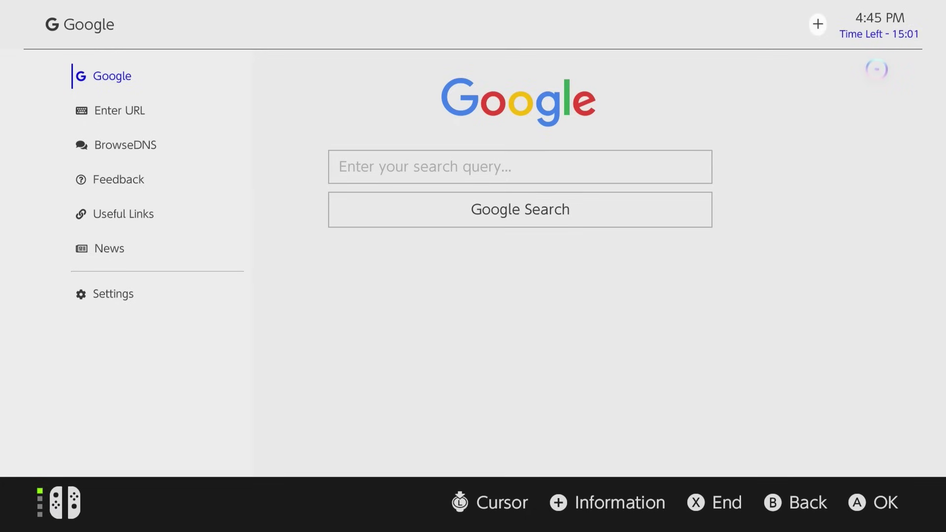
Close the browser from HOME and open System Settings.
key("x")
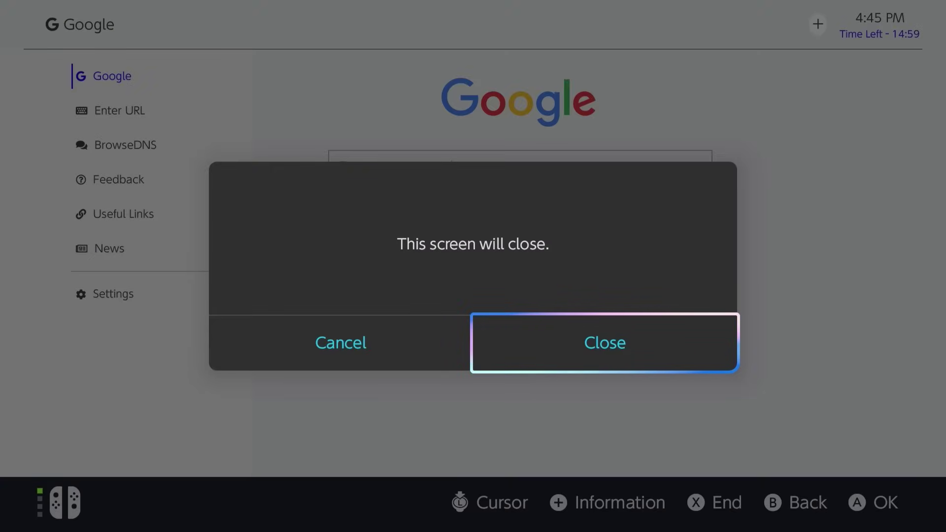
key("Return")
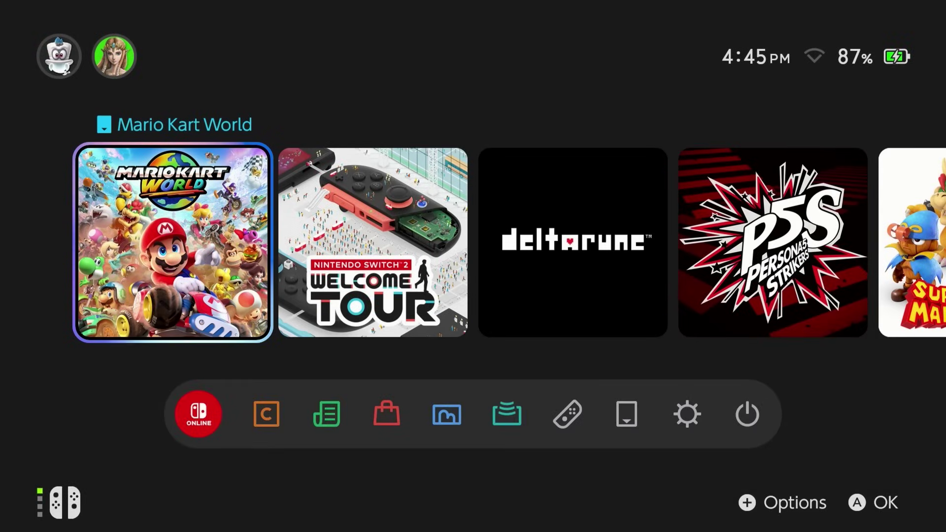
key("Down")
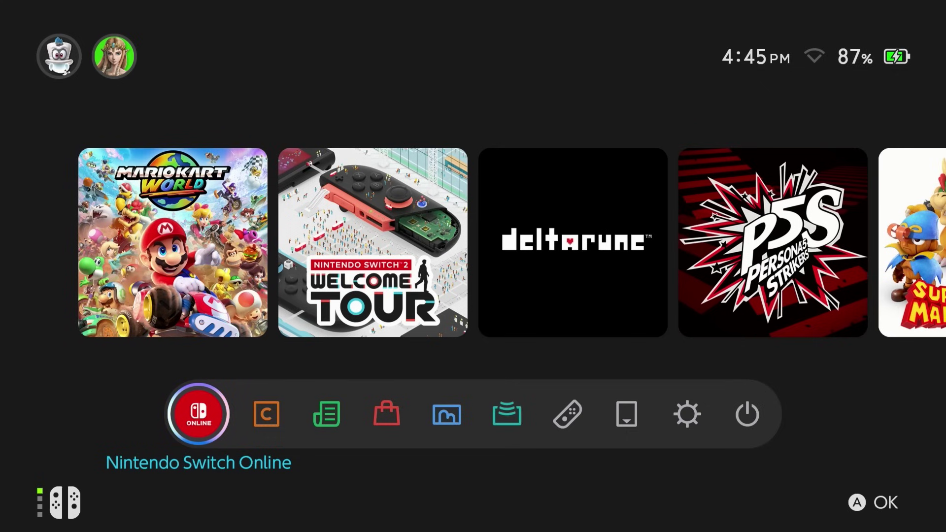
key("Right")
key("Right")
key("Right")
key("Right")
key("Right")
key("Right")
key("Right")
key("Right")
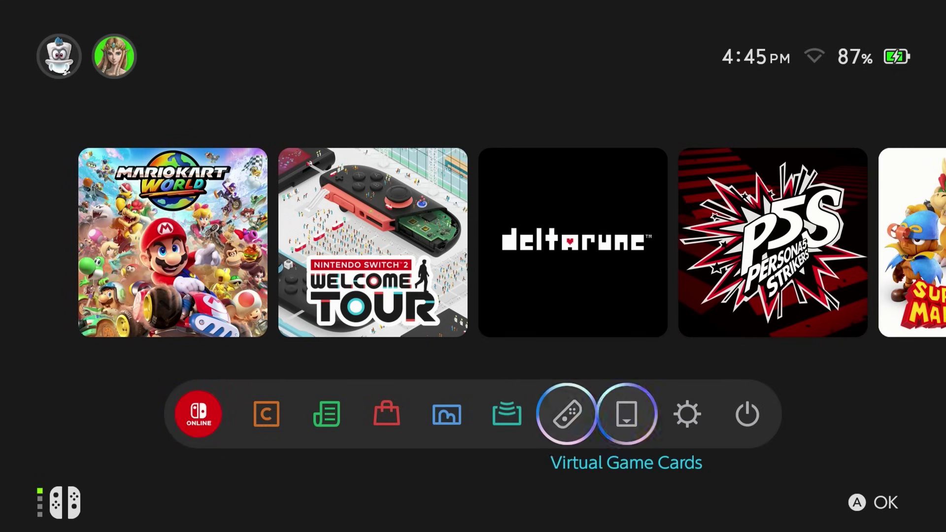
key("Return")
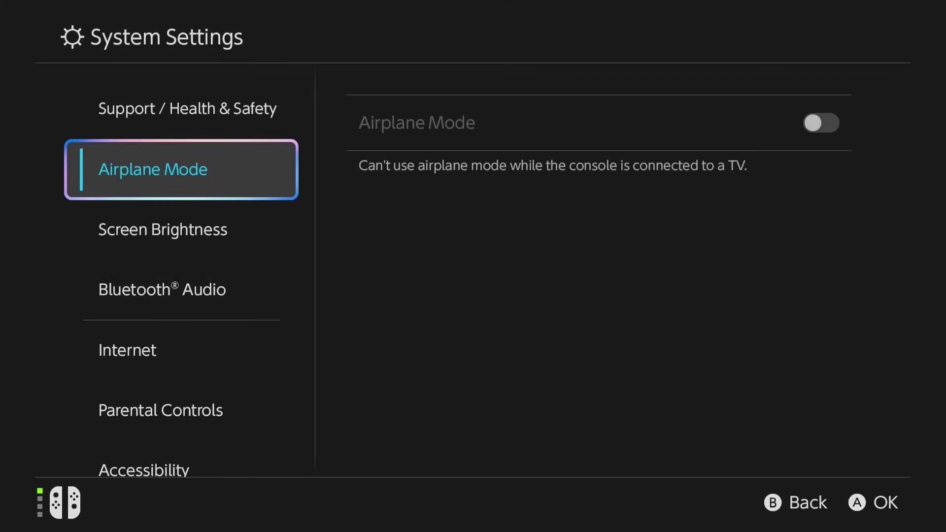
Go to Internet Settings and connect via the Wired Connection options.
key("Down")
key("Down")
key("Down")
key("Right")
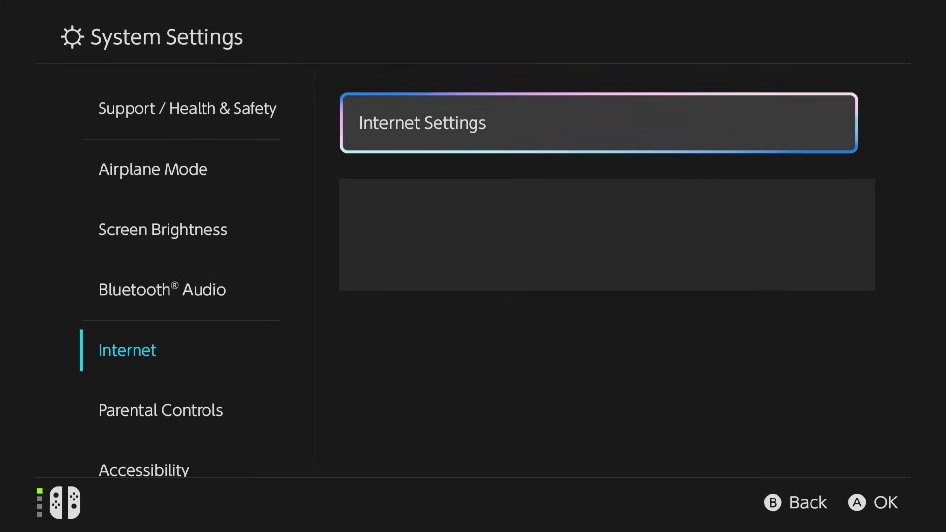
key("Return")
key("Return")
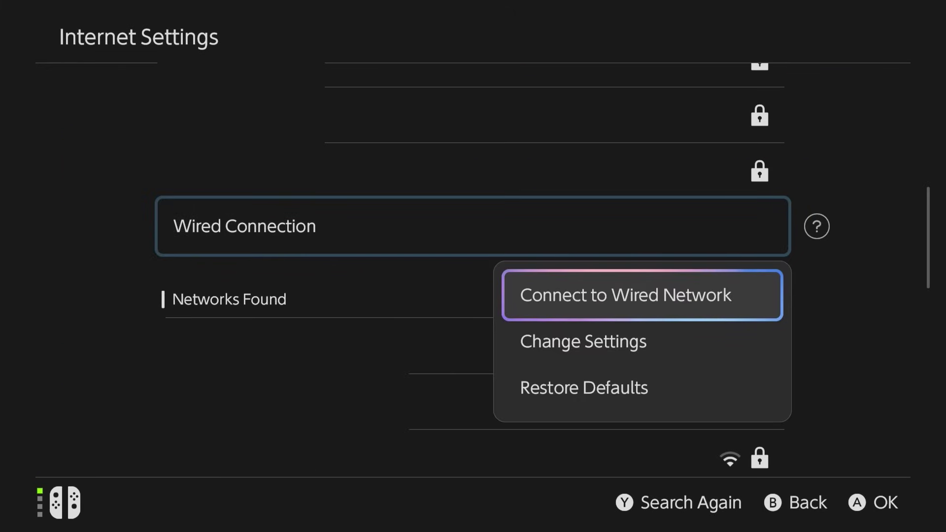
key("Return")
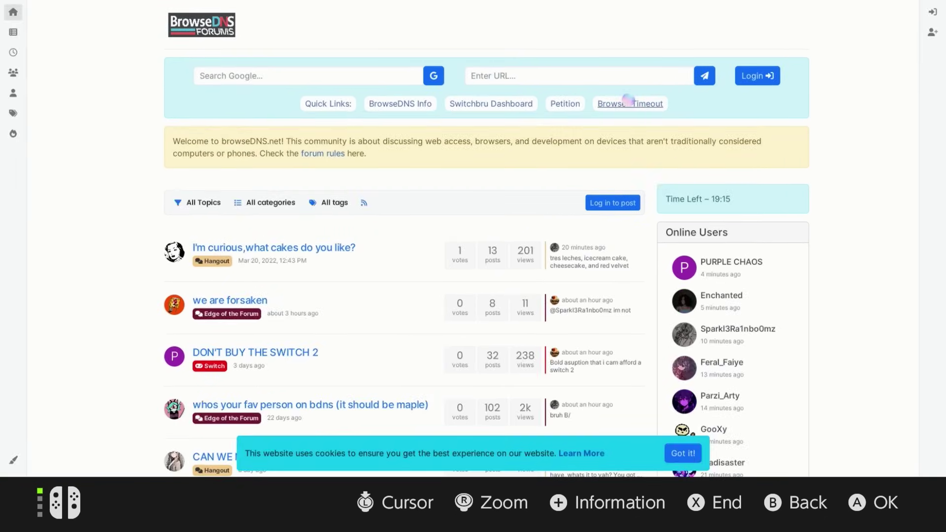
Open the Browser Timeout thread from the quick links and scroll through it.
left_click(628, 102)
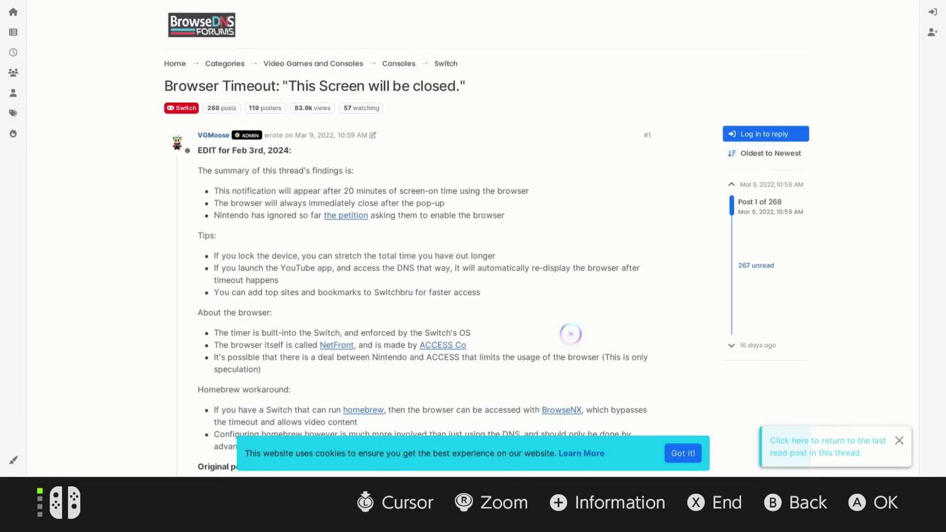
scroll(571, 334, "down", 6)
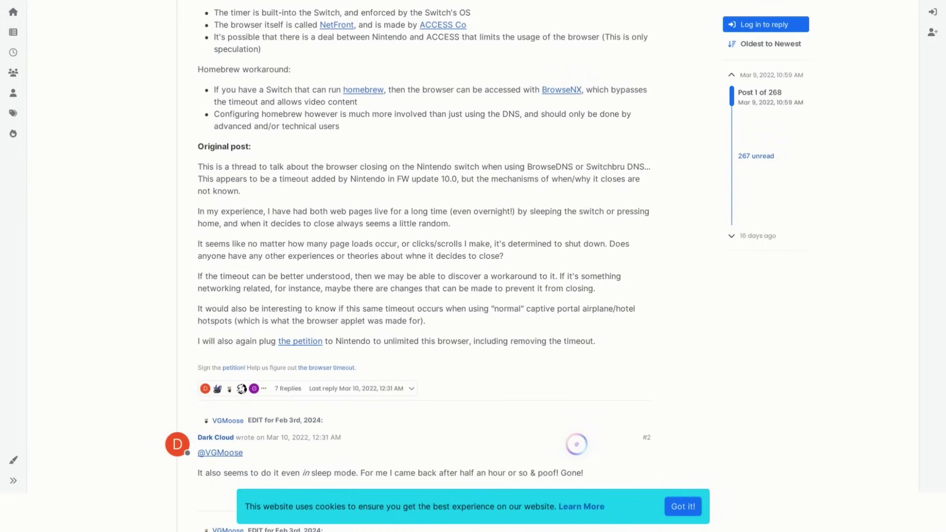
scroll(567, 213, "up", 6)
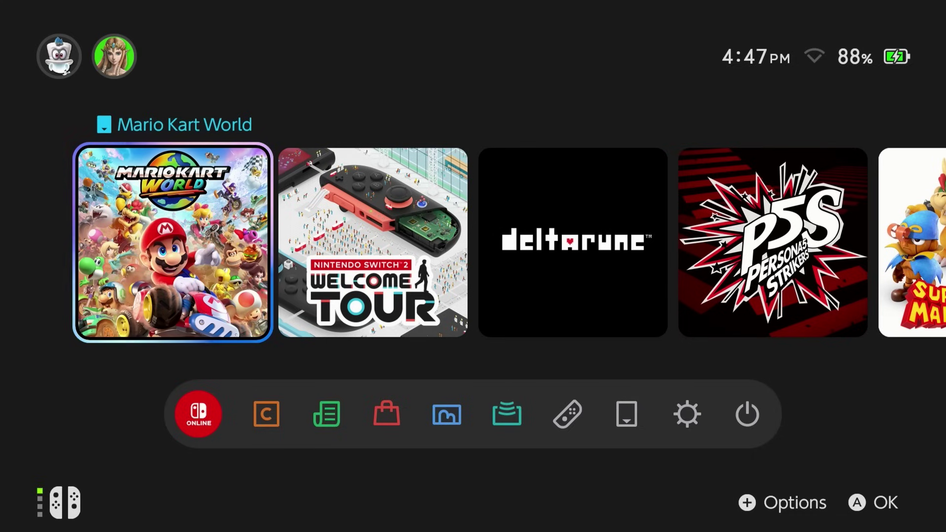
Open the Wired Connection's Change Settings page from System Settings > Internet Settings.
key("Down")
key("Right")
key("Right")
key("Right")
key("Right")
key("Right")
key("Right")
key("Right")
key("Right")
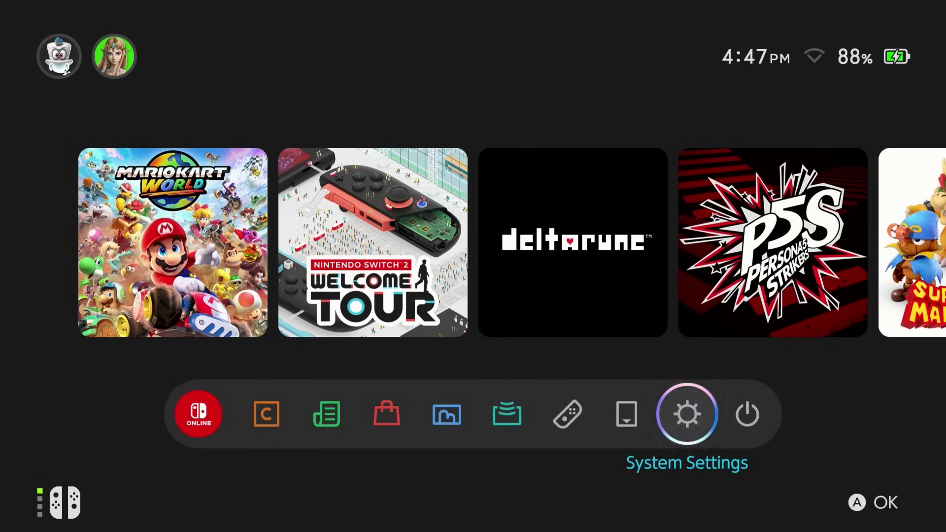
key("Return")
key("Down")
key("Down")
key("Down")
key("Down")
key("Up")
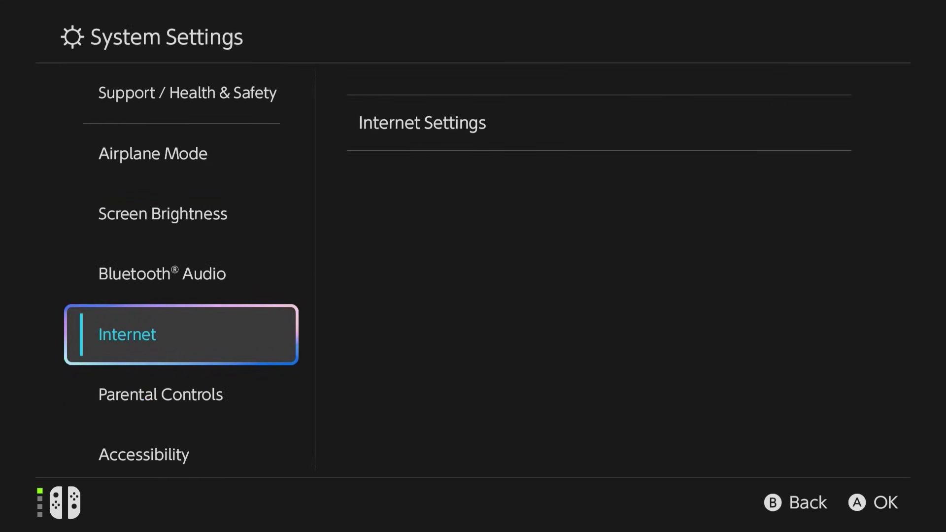
key("Right")
key("Return")
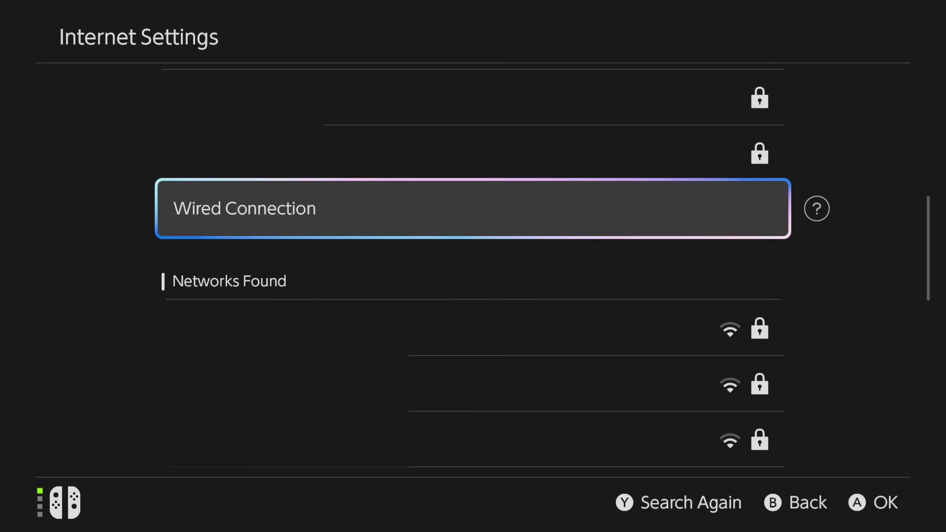
key("Return")
key("Down")
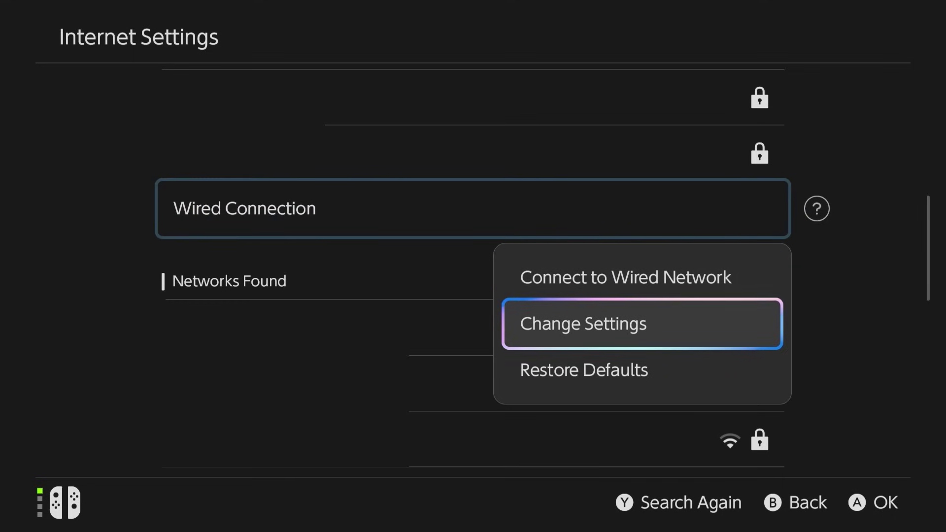
key("Return")
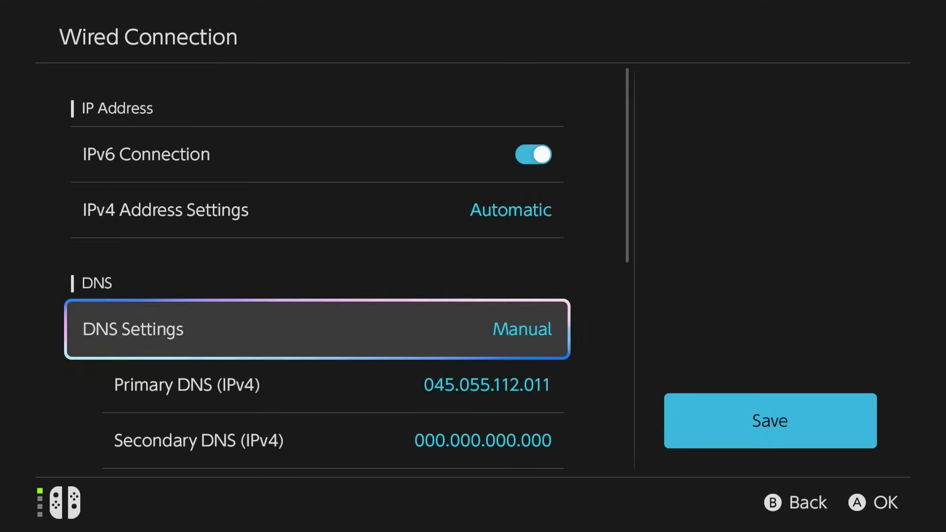
Switch DNS Settings to Automatic and save the wired connection settings.
key("Down")
key("Down")
key("Up")
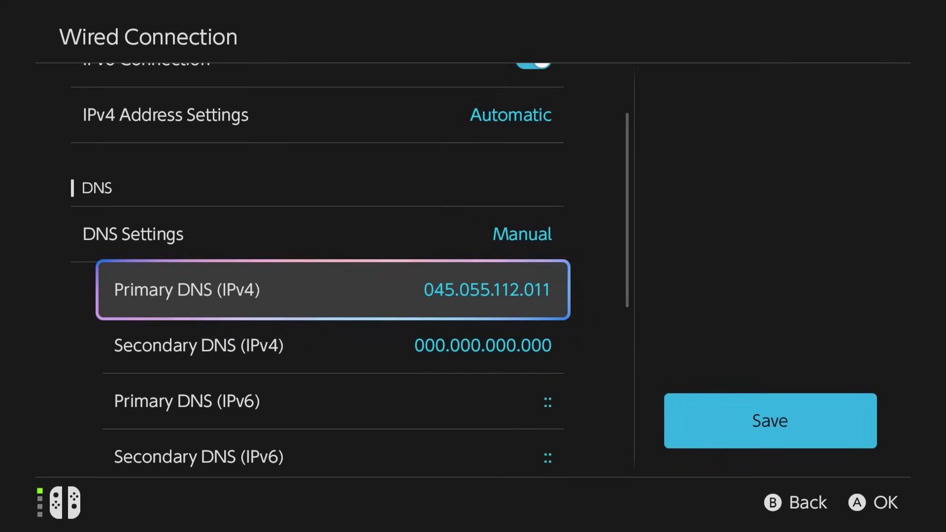
key("Up")
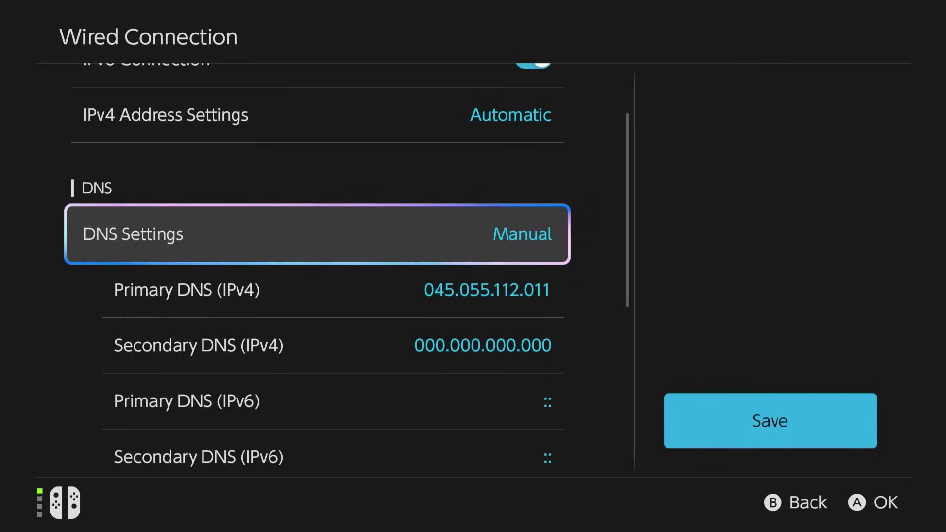
key("Return")
key("Up")
key("Return")
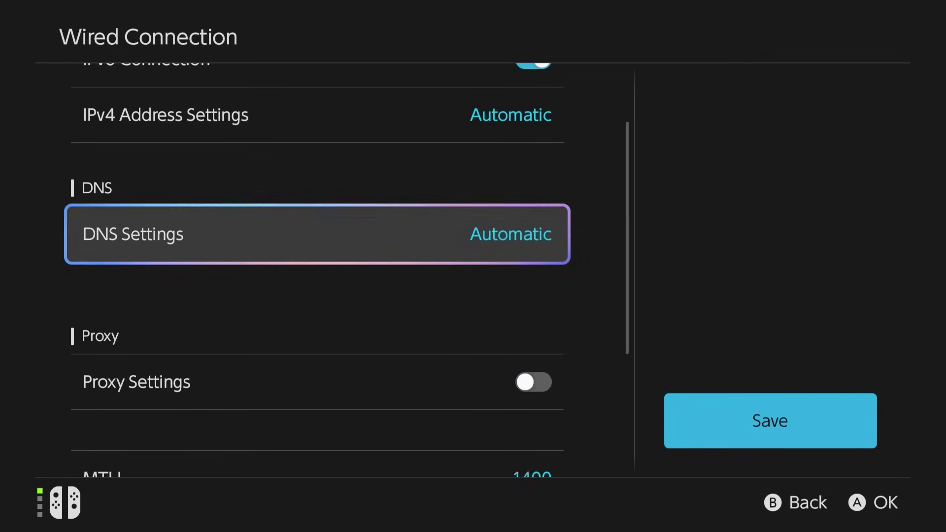
key("Right")
key("Return")
key("Return")
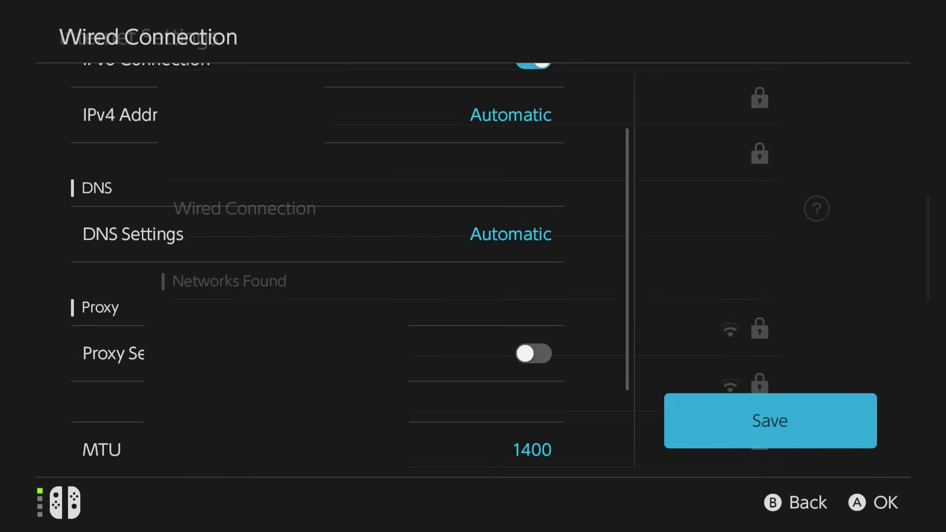